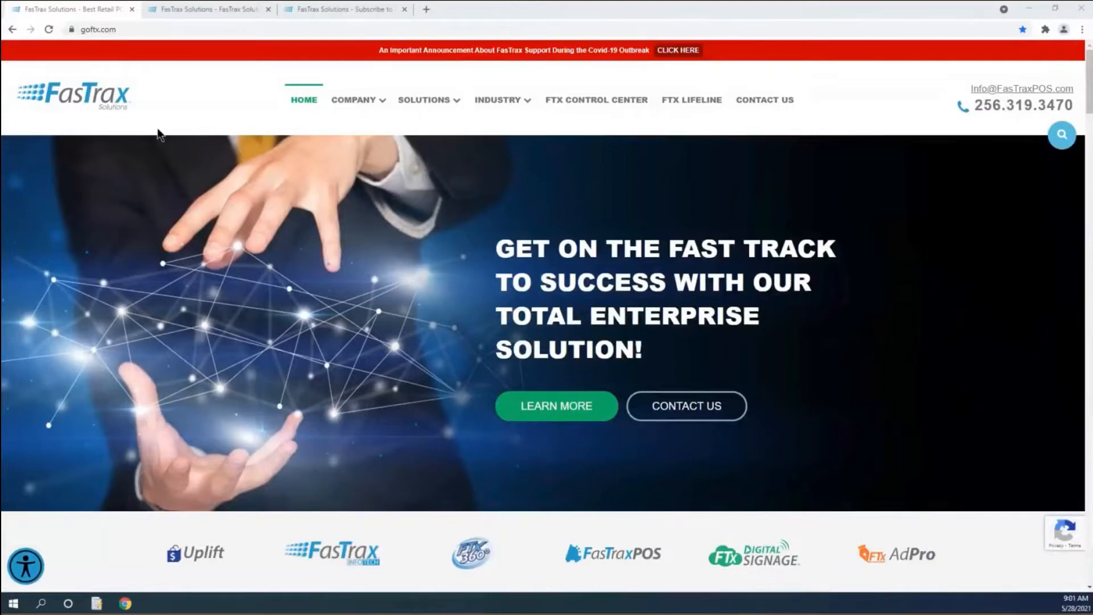
# Go through the FTX Lifeline page to its product support options and open the weekly training webinars page
pyautogui.click(76, 33)
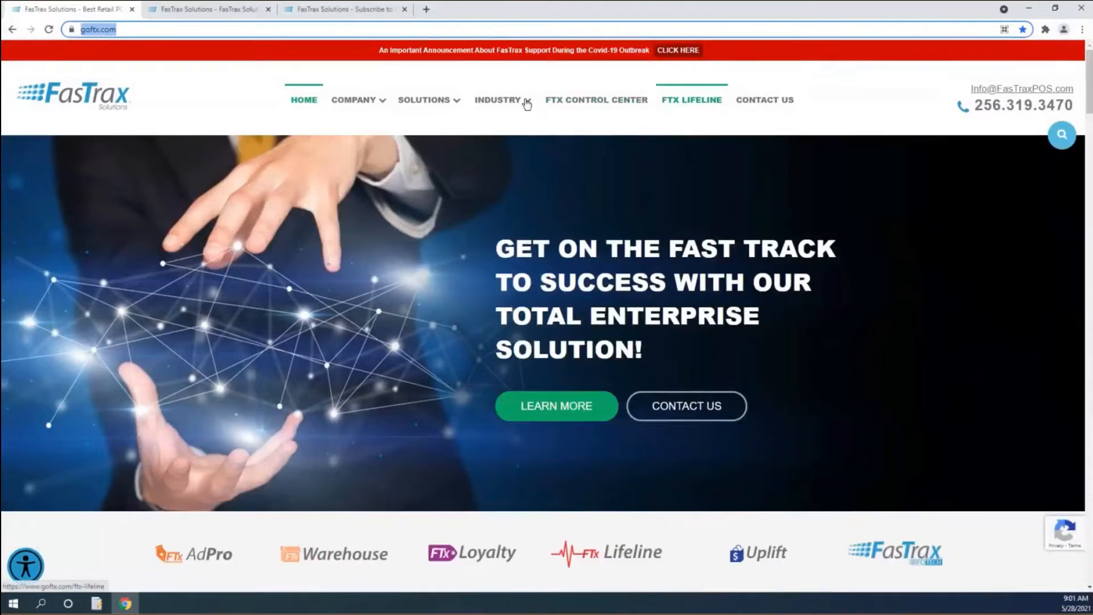
pyautogui.click(189, 14)
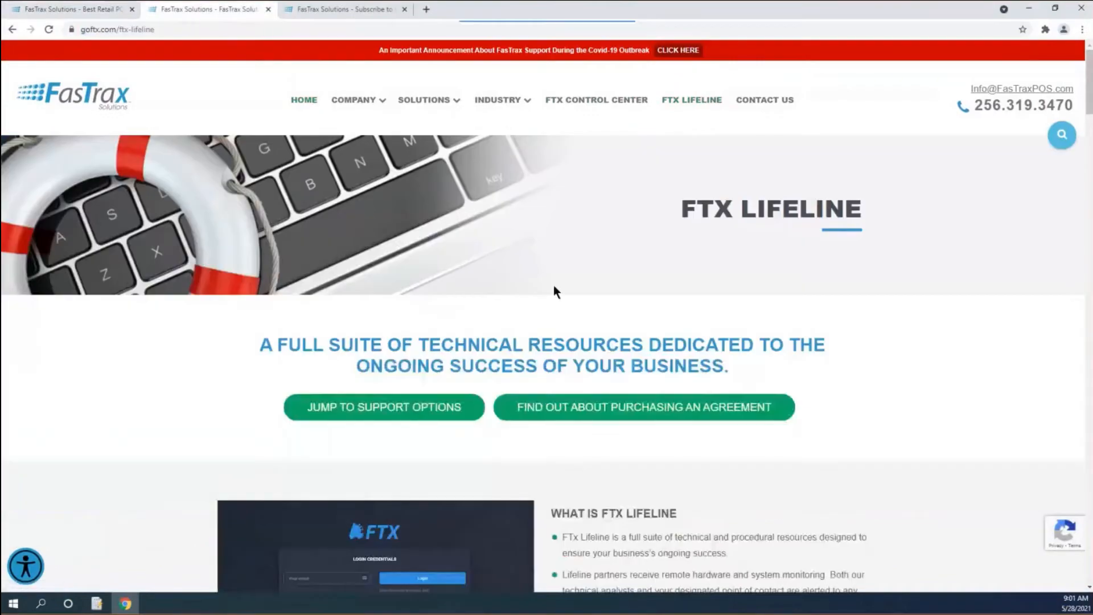
pyautogui.scroll(-3, 559, 282)
pyautogui.scroll(-15, 559, 285)
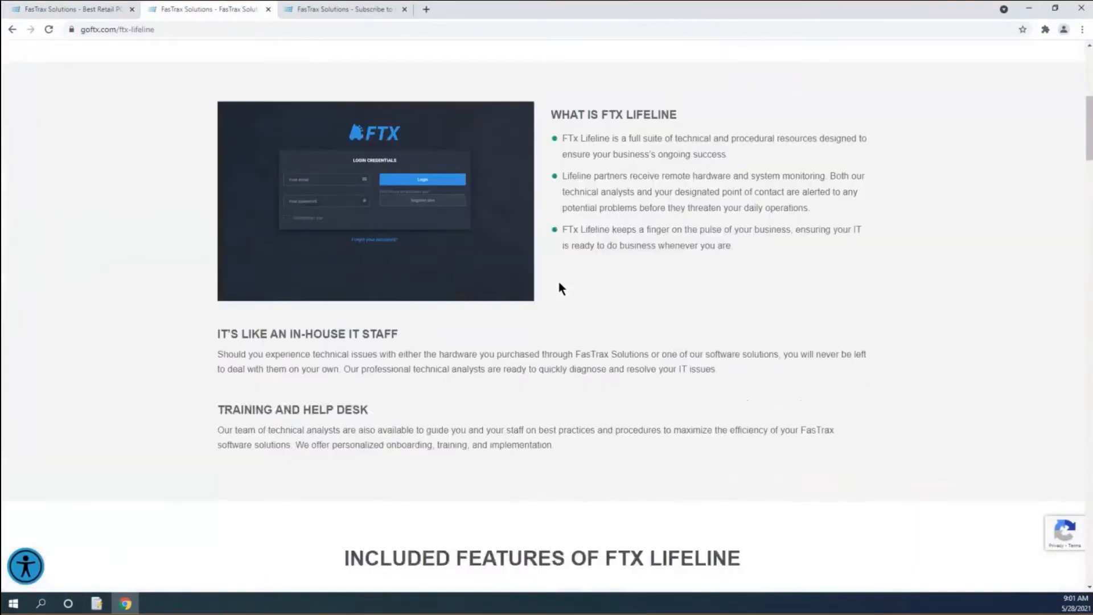
pyautogui.scroll(-7, 560, 288)
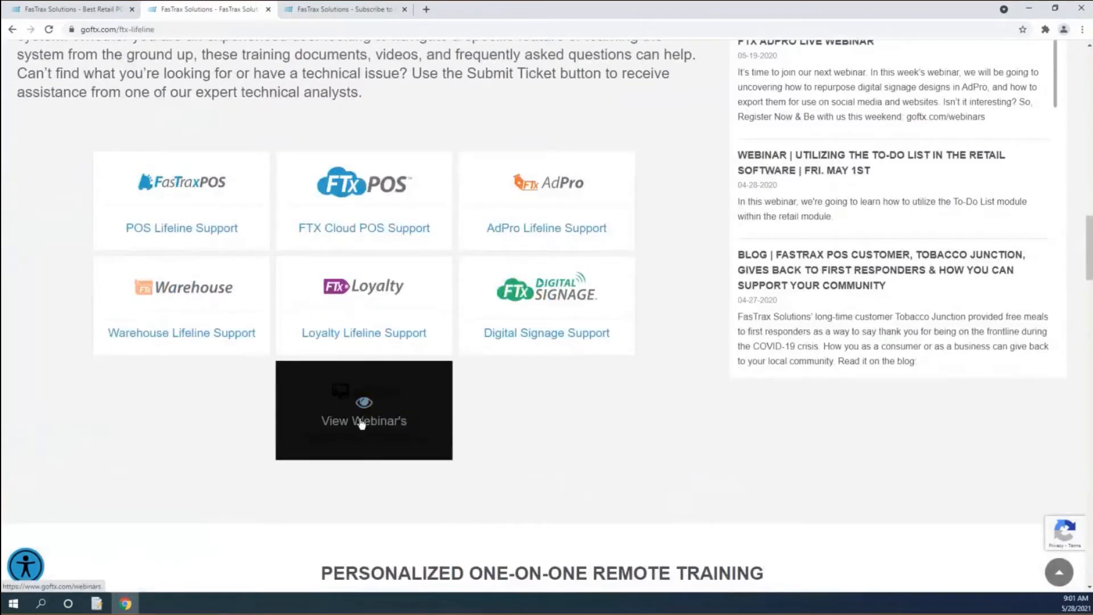
pyautogui.click(360, 423)
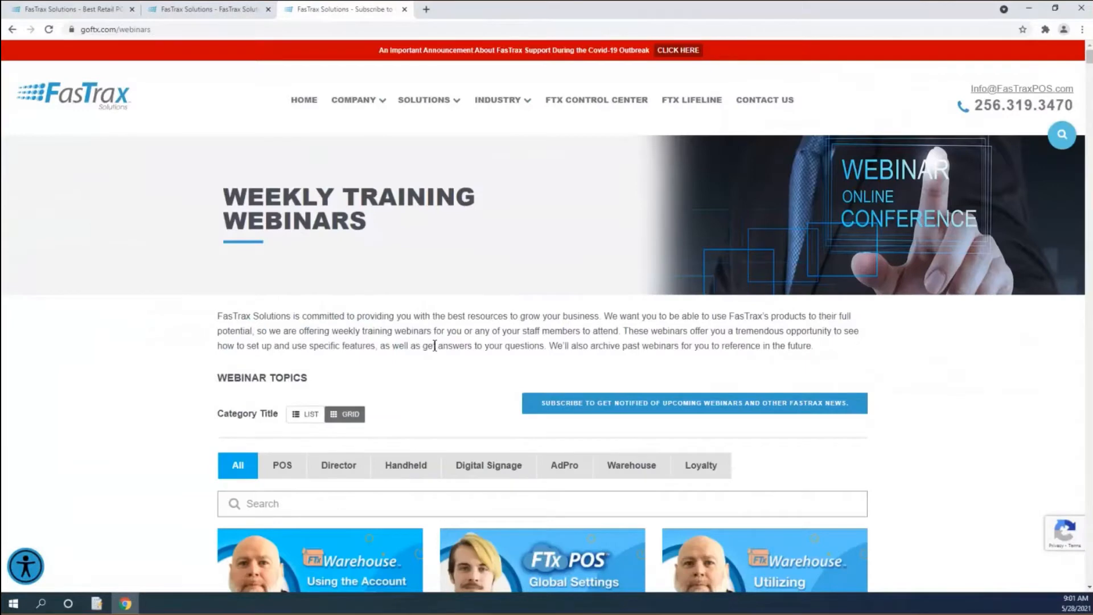
# Look through the listed upcoming and recorded training webinars and return to the webinar subscription link
pyautogui.scroll(-2, 433, 342)
pyautogui.scroll(-5, 470, 399)
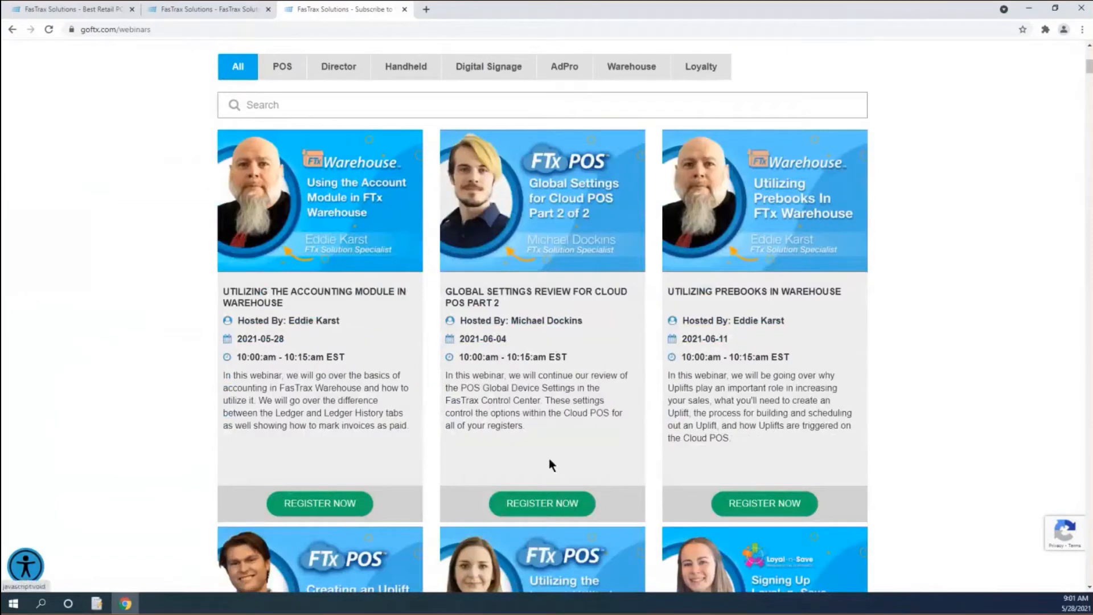
pyautogui.scroll(-7, 548, 455)
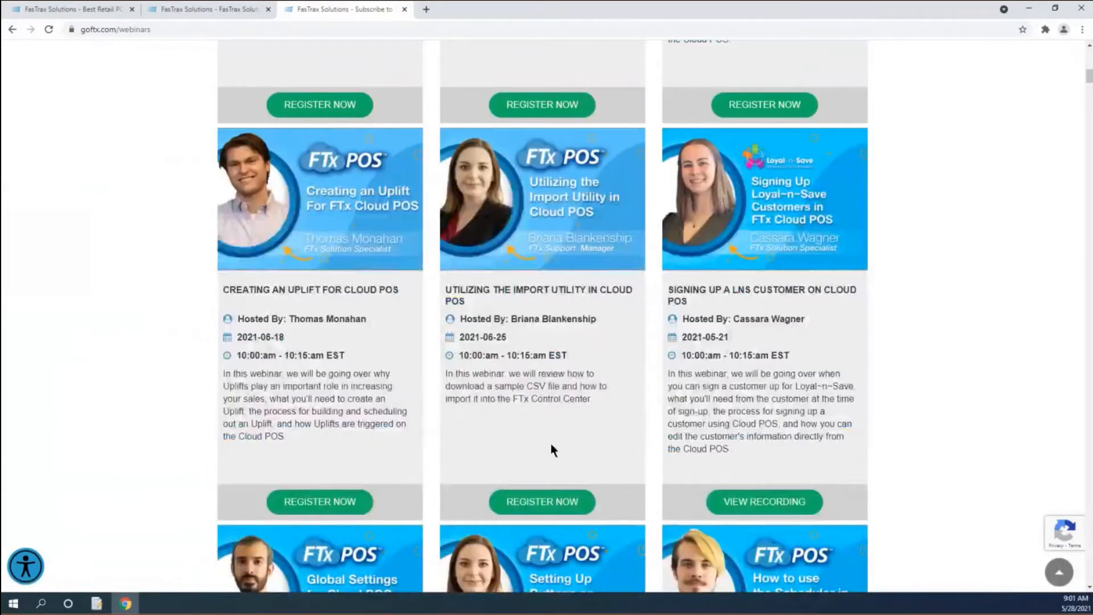
pyautogui.scroll(-5, 552, 448)
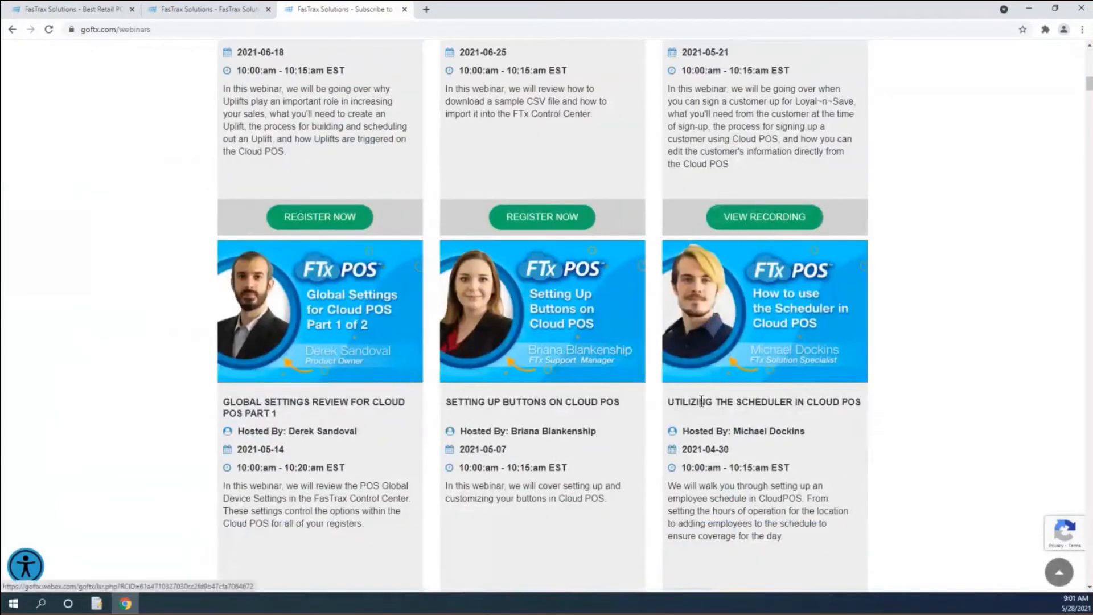
pyautogui.scroll(-2, 741, 353)
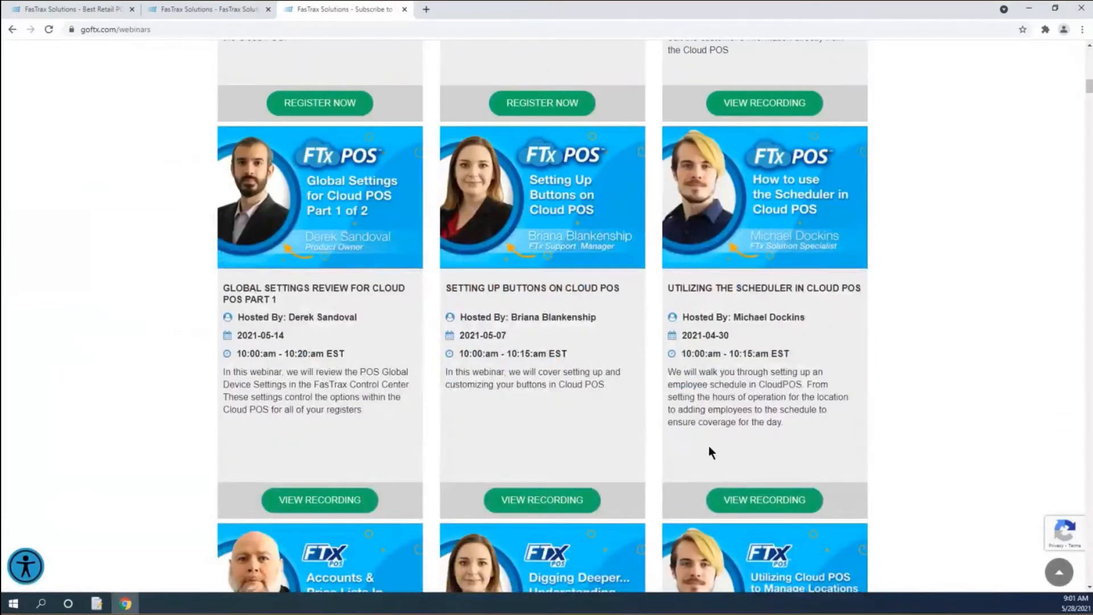
pyautogui.scroll(16, 711, 452)
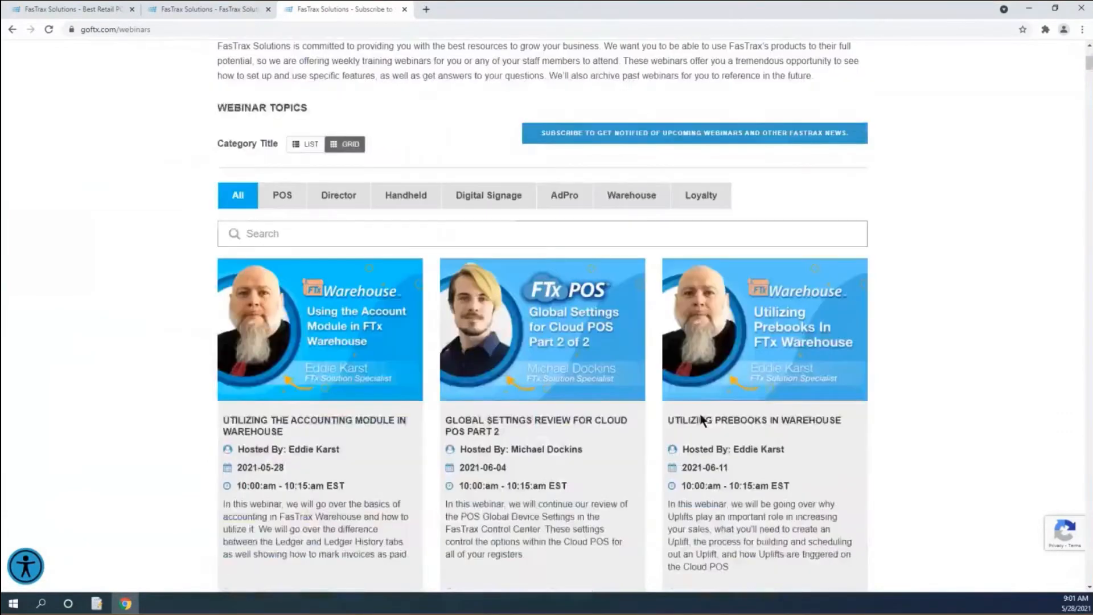
pyautogui.scroll(2, 704, 421)
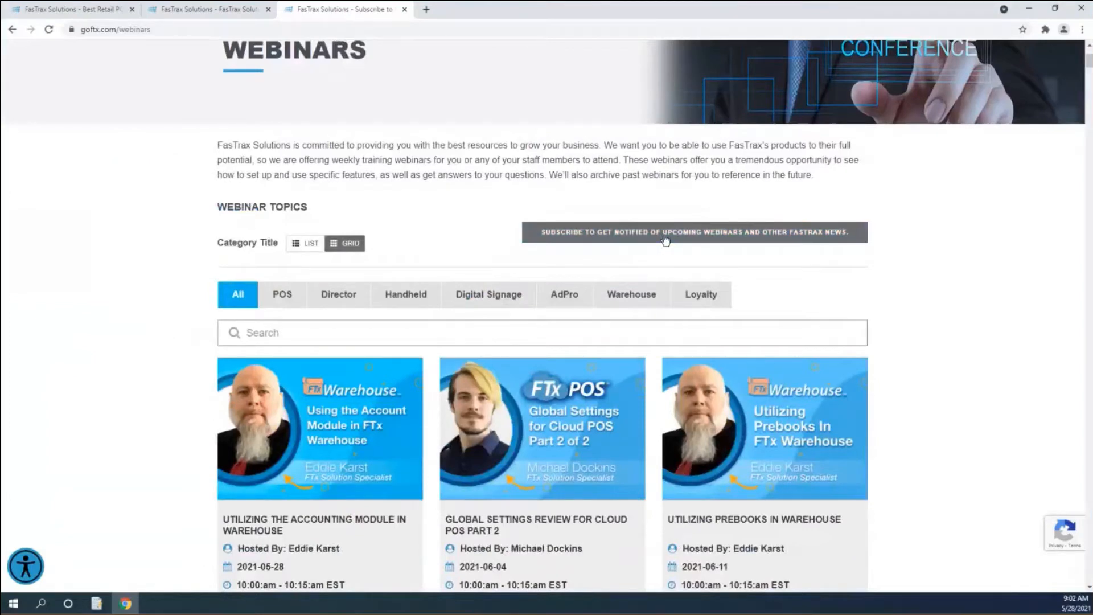
# Switch from the browser to FasTrax Warehouse and open the Accounting module
pyautogui.click(1029, 11)
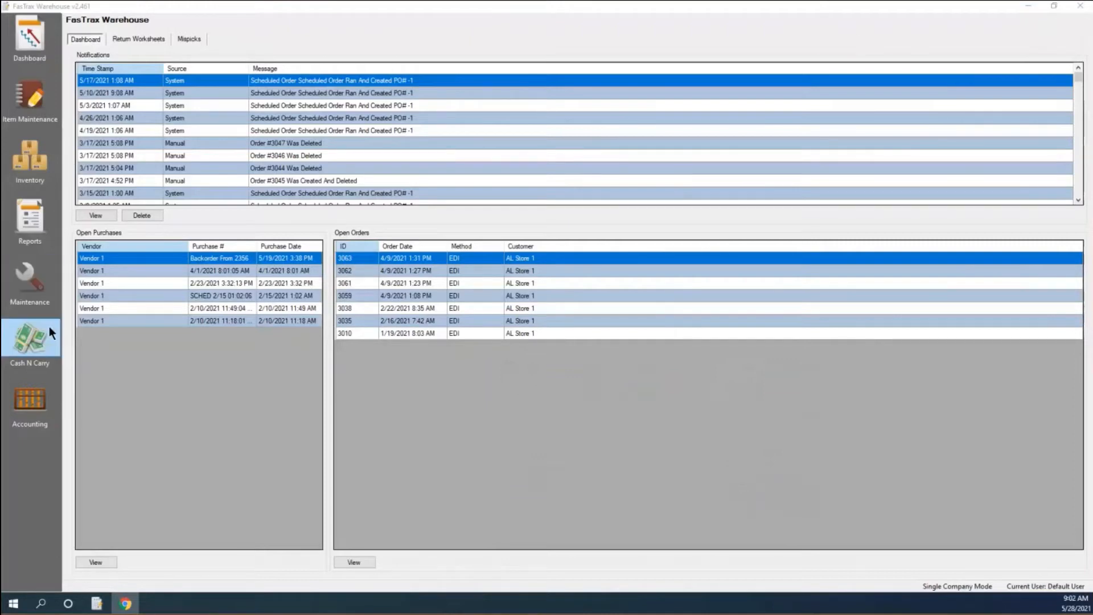
pyautogui.click(31, 410)
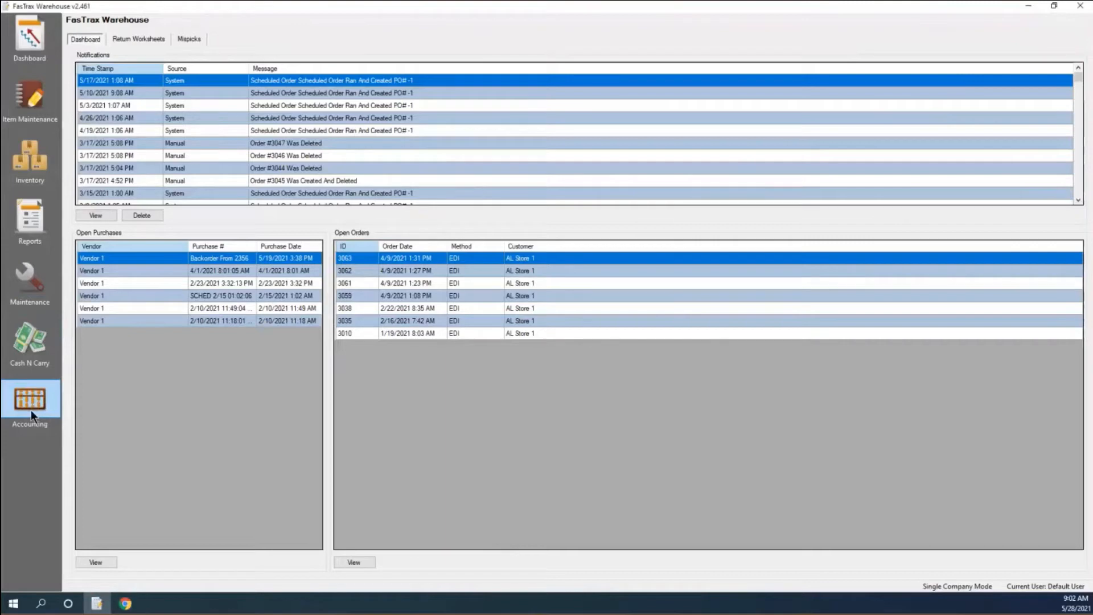
pyautogui.click(36, 405)
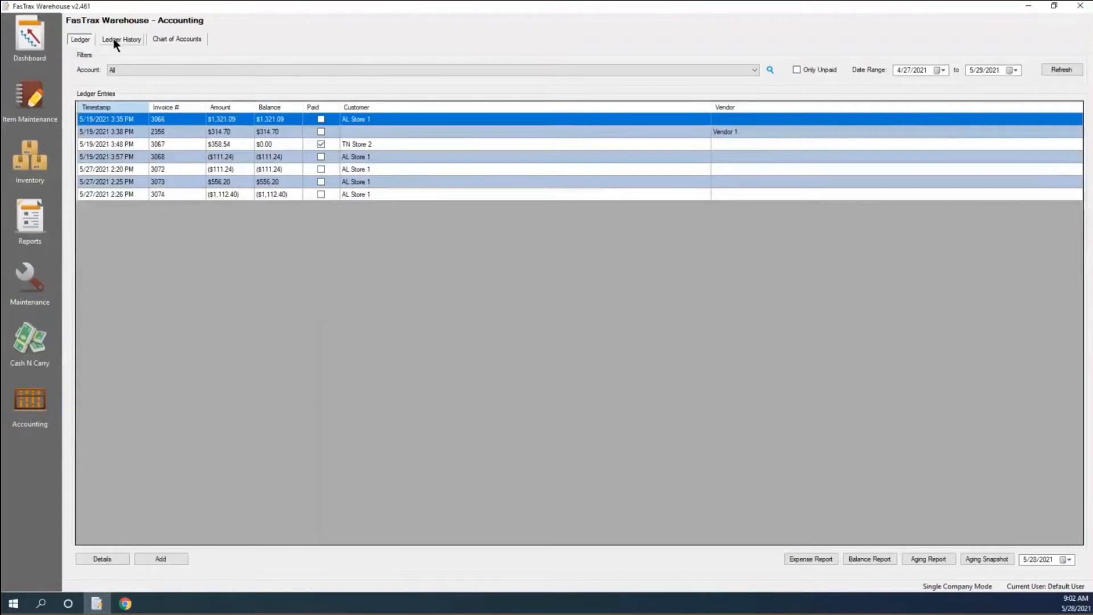
# View the ledger history and the chart of accounts, including the Purchases account and the blank fields for a new account
pyautogui.click(140, 43)
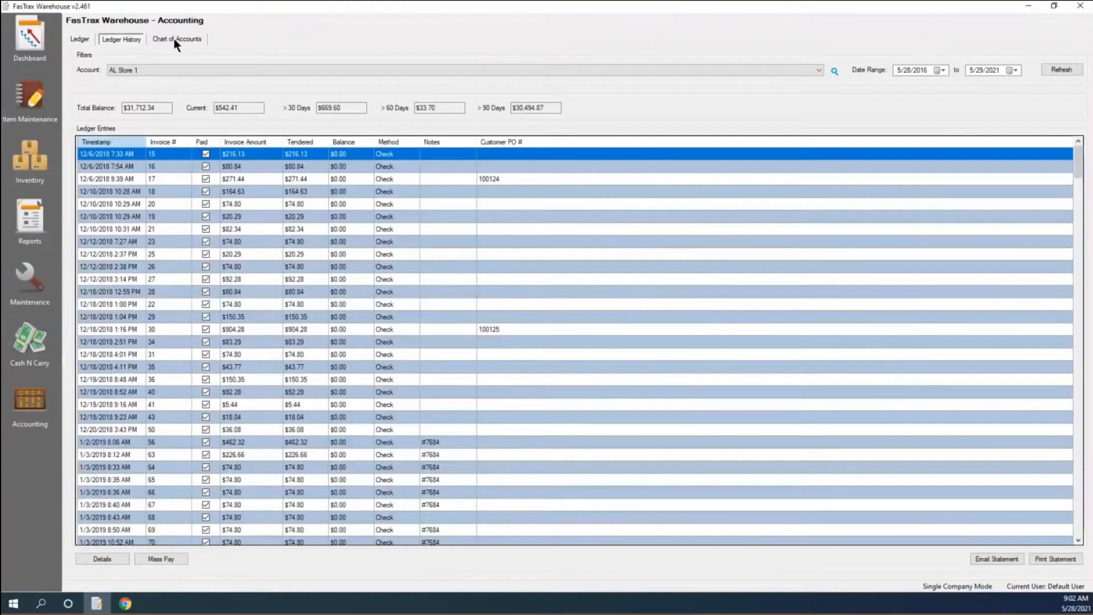
pyautogui.click(173, 40)
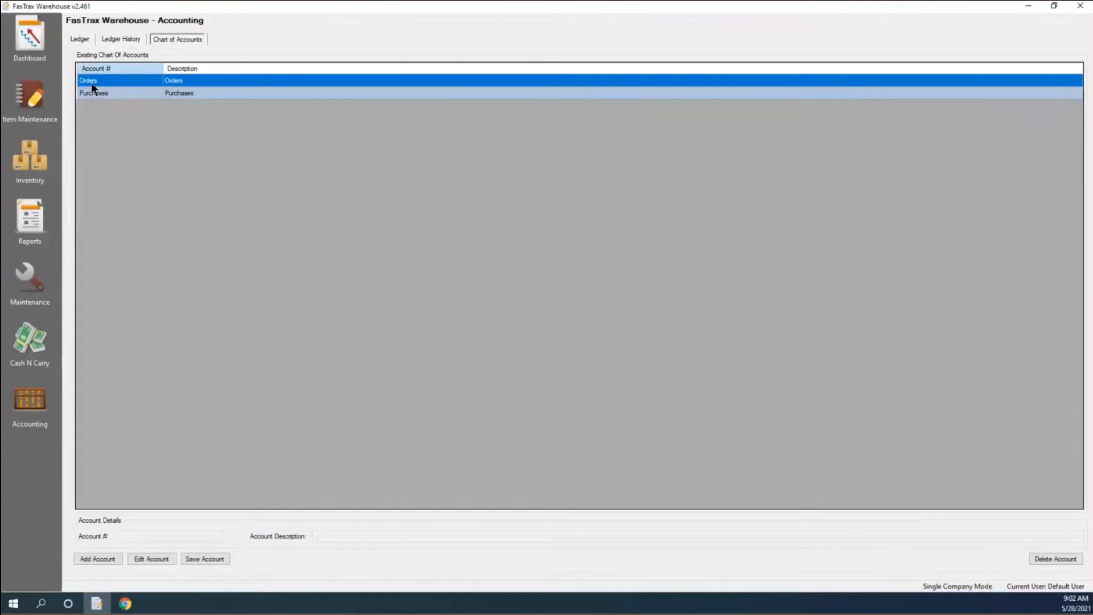
pyautogui.click(101, 95)
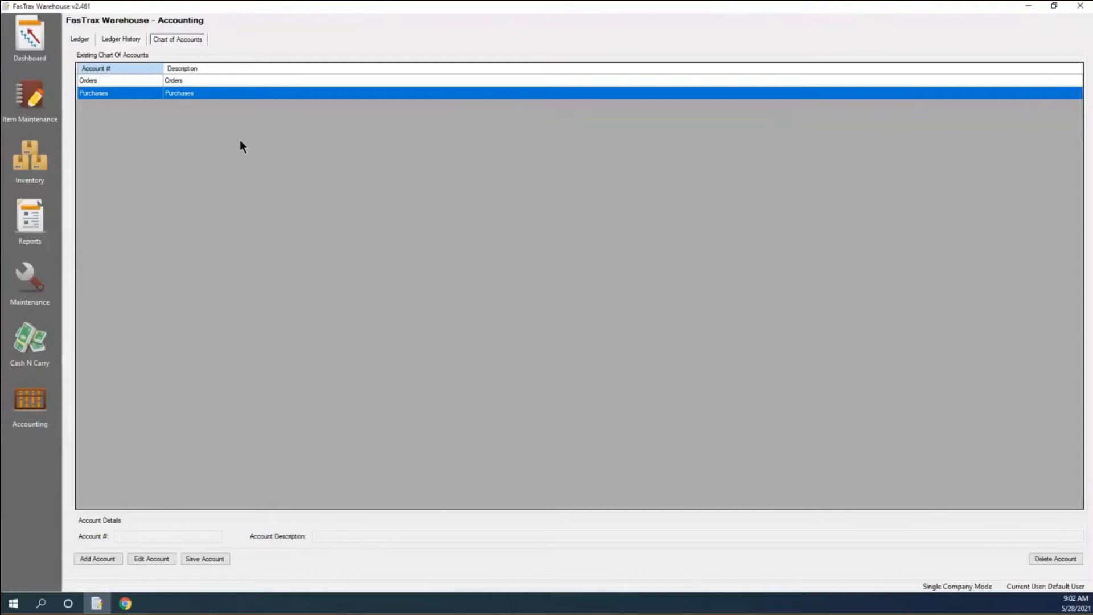
pyautogui.click(93, 561)
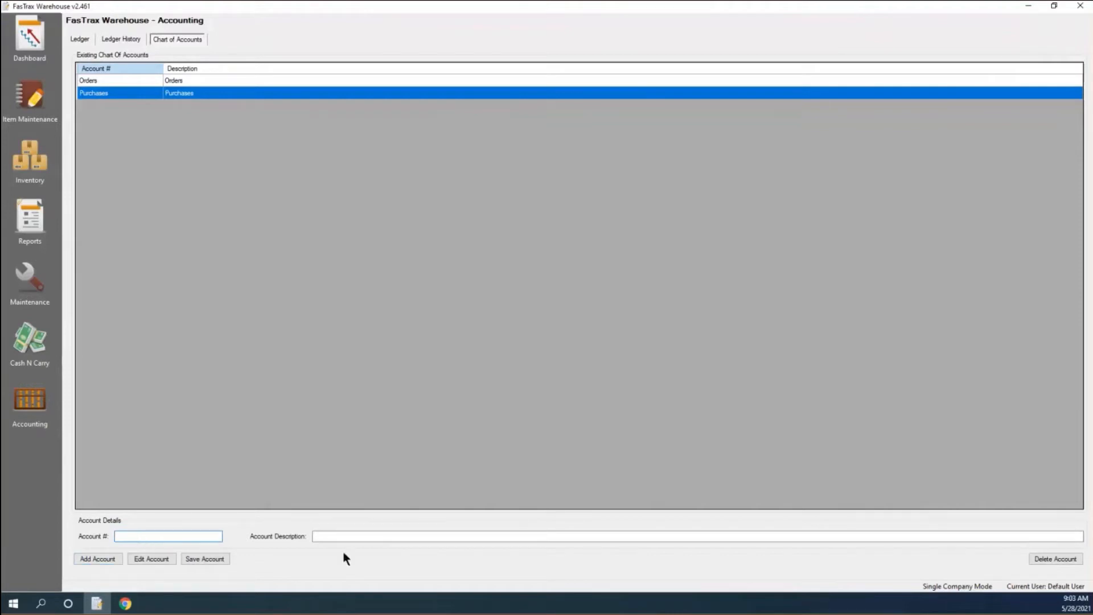
pyautogui.click(417, 536)
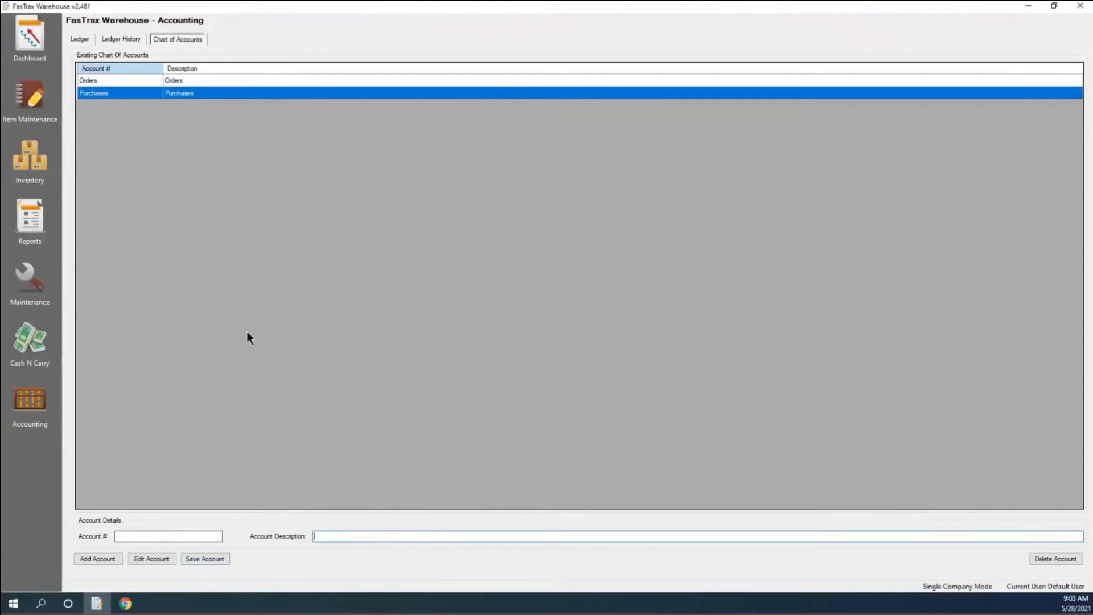
# Return to the ledger and review the accounts available in its account filter without changing the selection
pyautogui.click(80, 39)
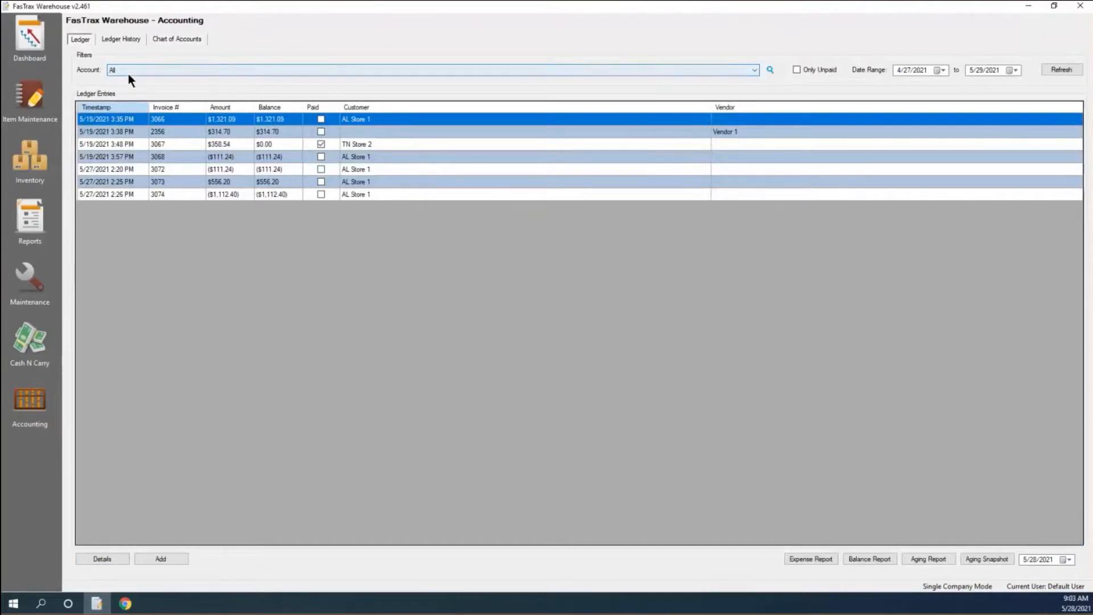
pyautogui.click(755, 70)
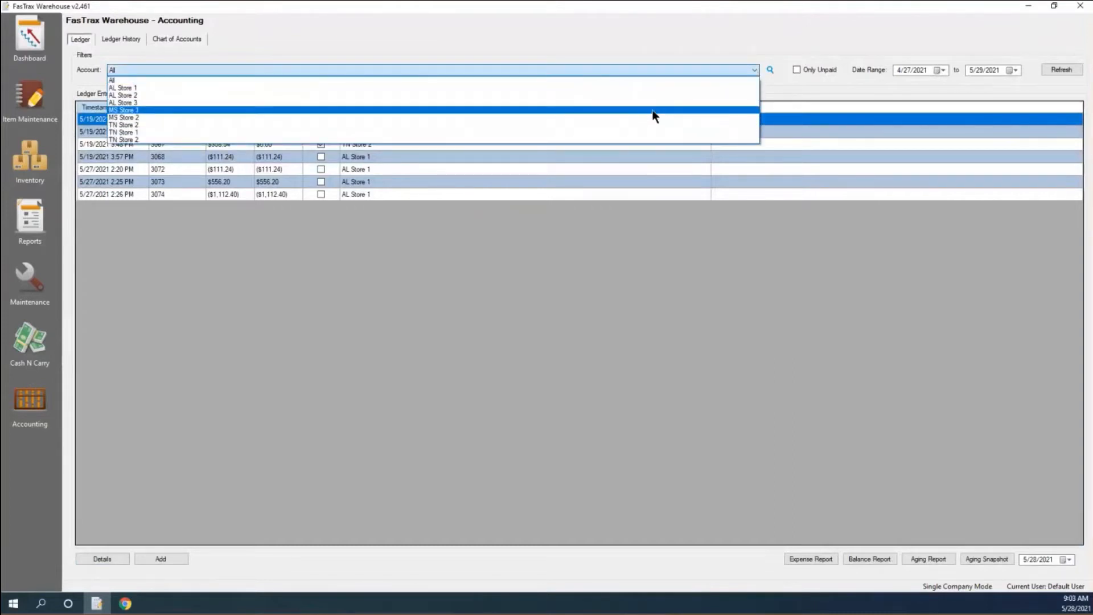
pyautogui.click(641, 50)
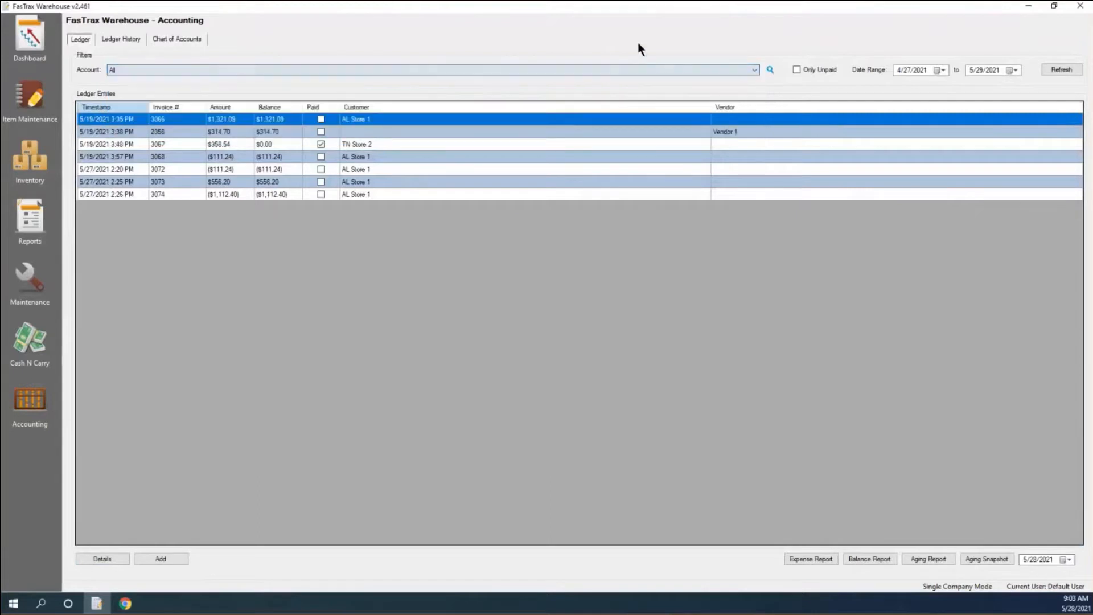
# Search the ledger's customer accounts for "al" and leave the search without selecting a customer
pyautogui.click(770, 69)
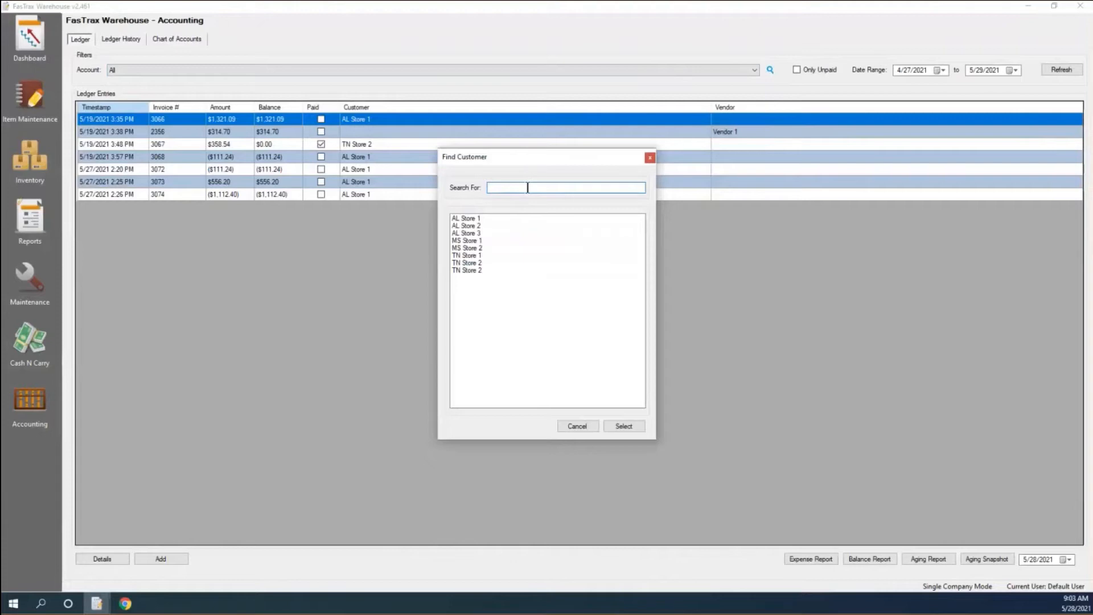
pyautogui.write('al')
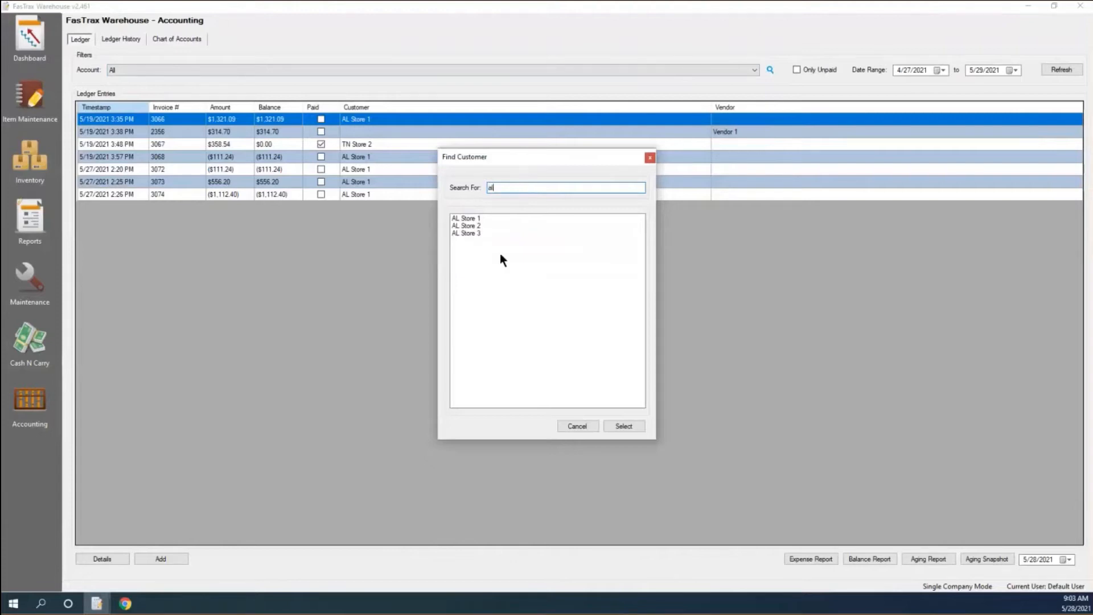
pyautogui.click(577, 427)
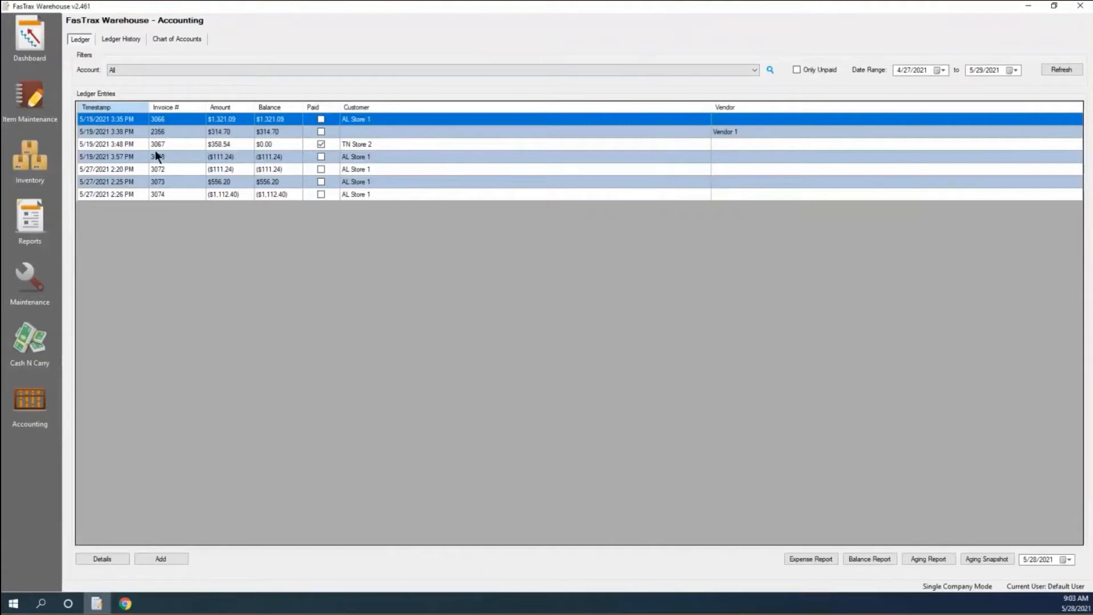
# Select the paid TN Store 2 entry, filter the ledger to only unpaid entries, and restore the unfiltered list
pyautogui.click(139, 143)
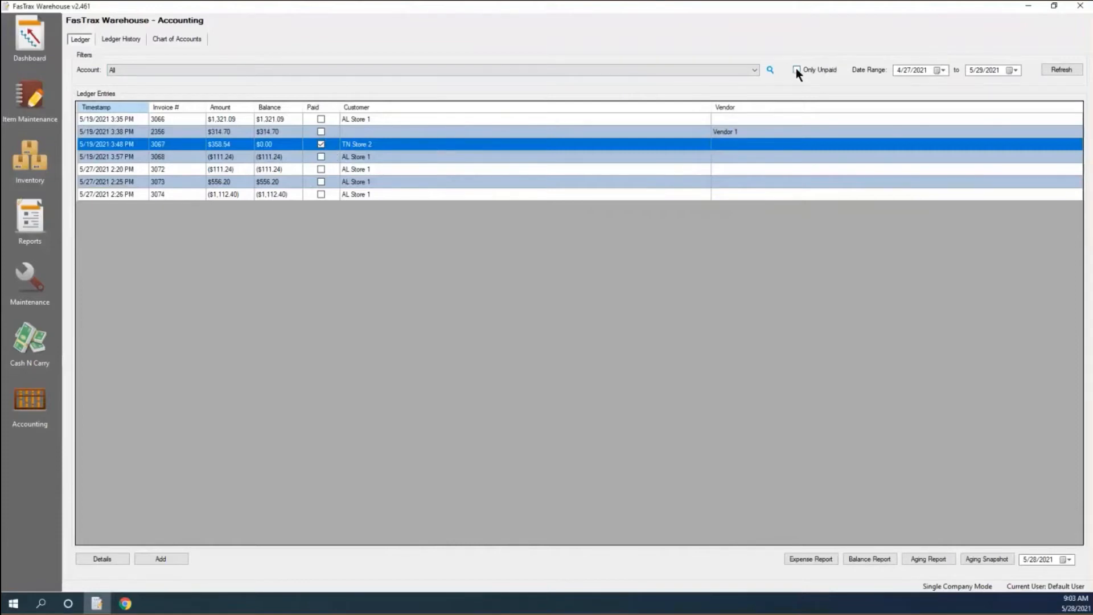
pyautogui.click(1072, 69)
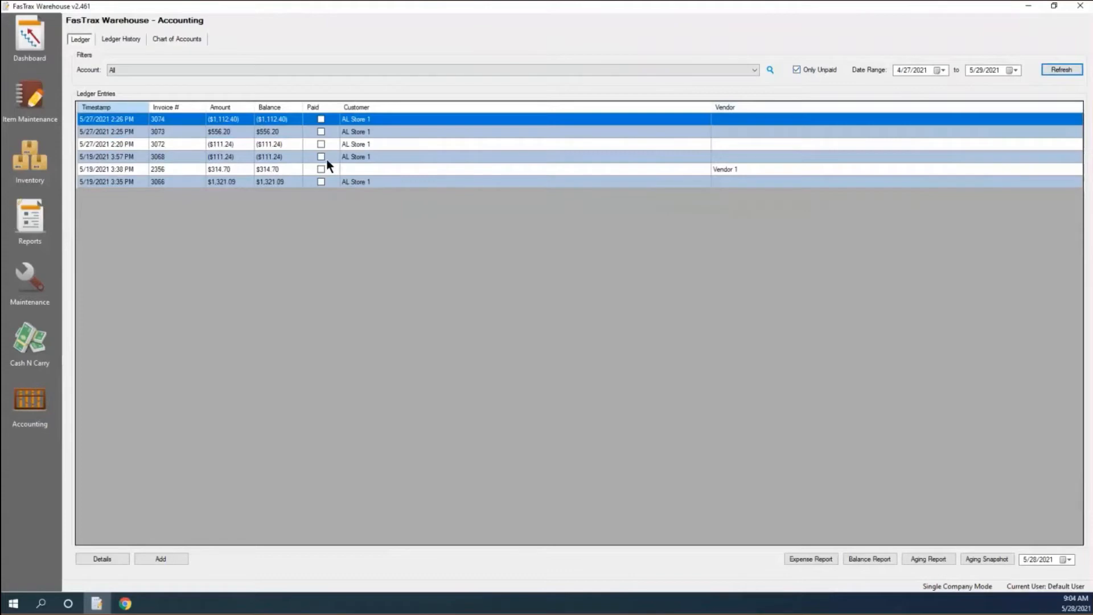
pyautogui.click(823, 72)
pyautogui.click(1071, 70)
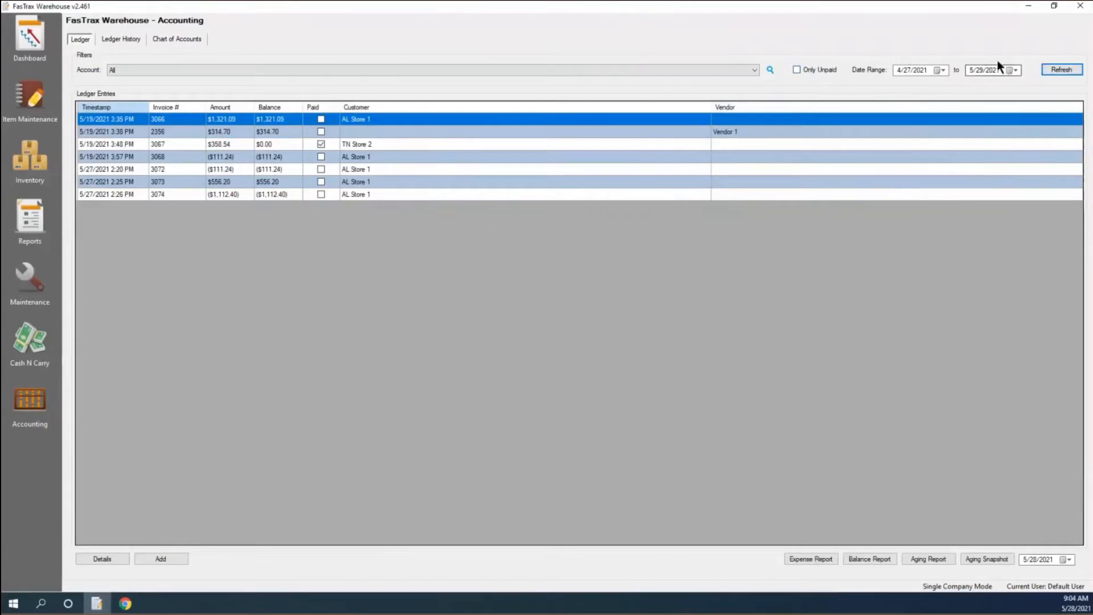
# Set the ledger's start date to 1/1/2021 and limit the list to only unpaid entries
pyautogui.click(940, 70)
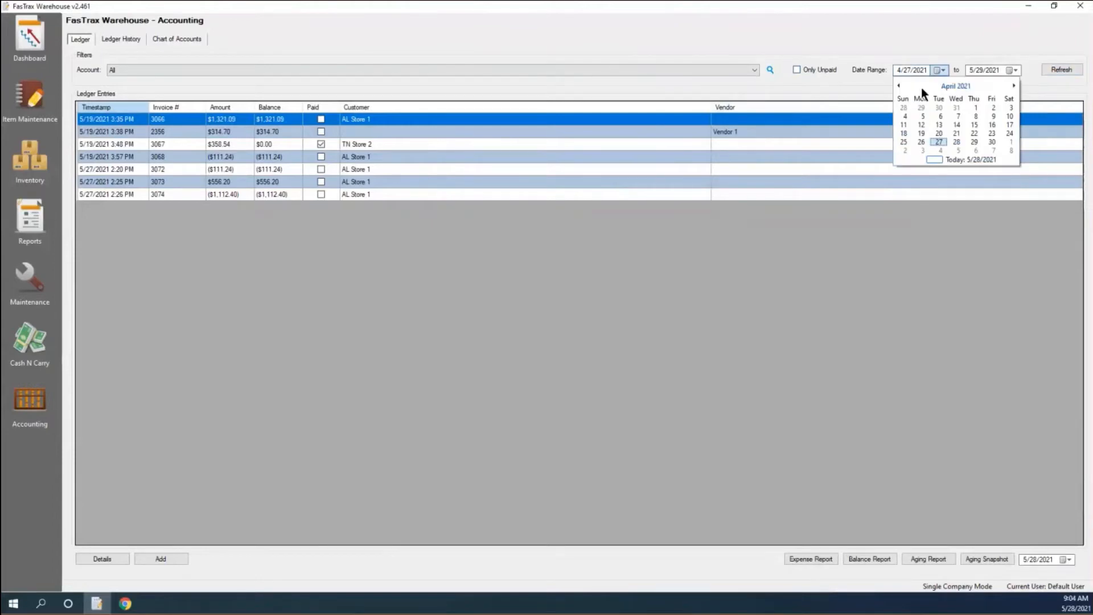
pyautogui.click(898, 84)
pyautogui.click(898, 84)
pyautogui.click(899, 84)
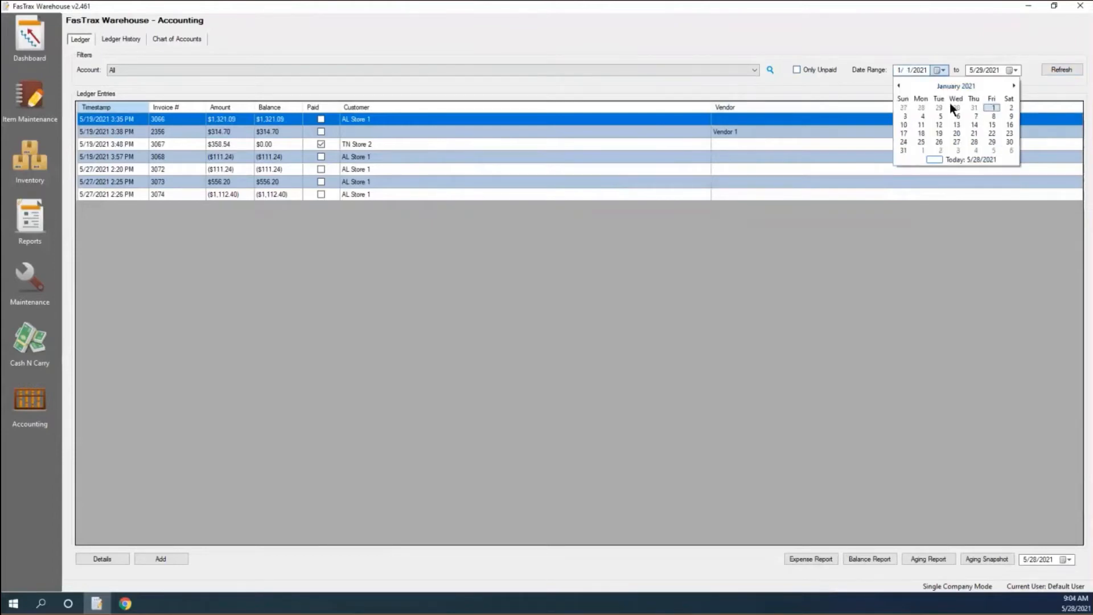
pyautogui.click(988, 105)
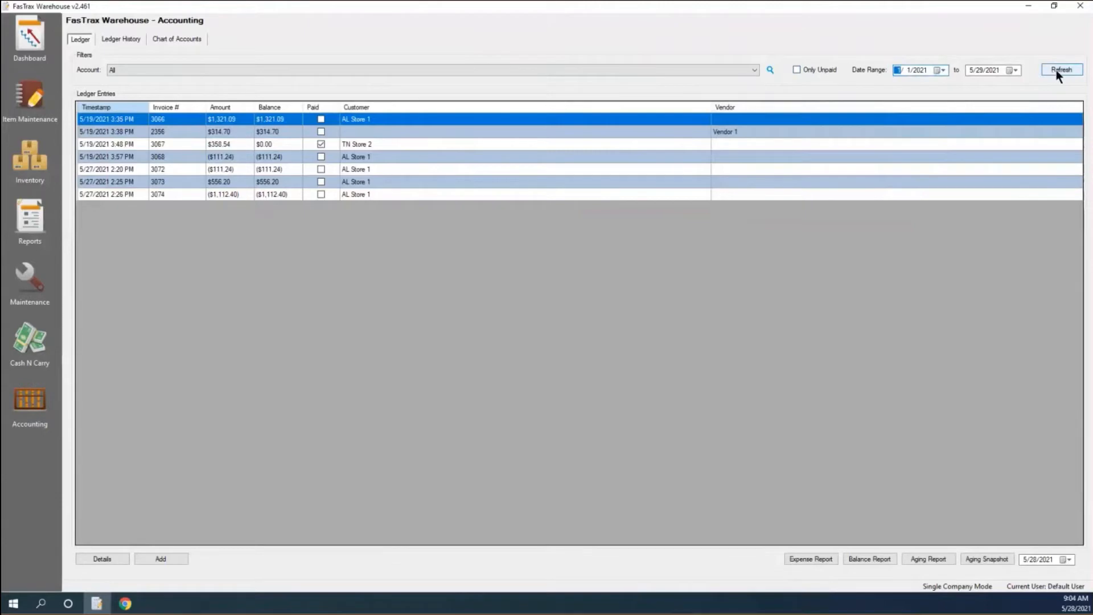
pyautogui.click(1057, 70)
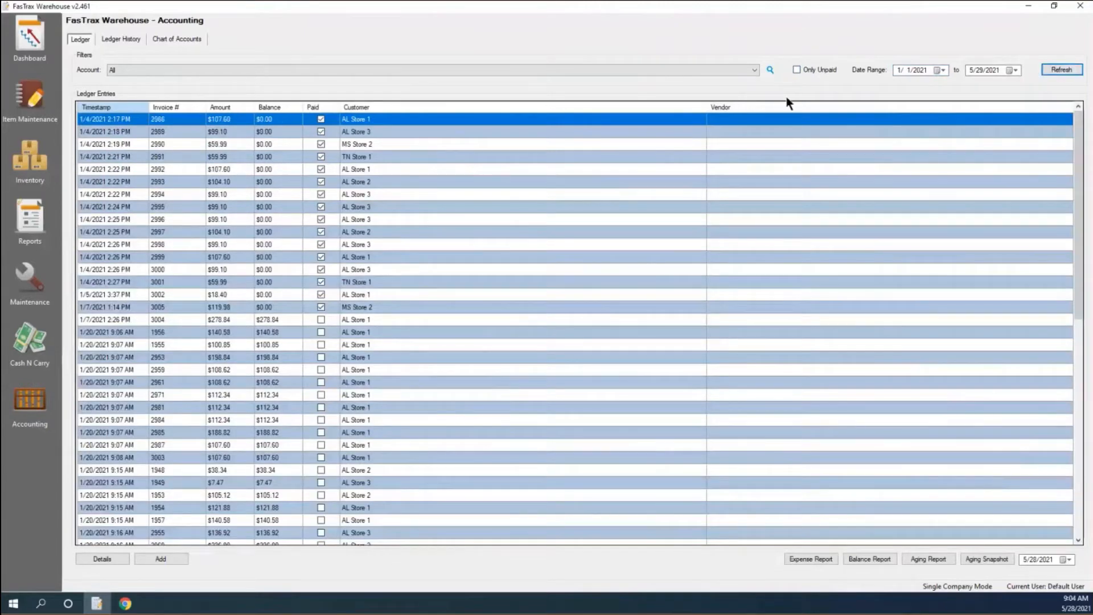
pyautogui.click(805, 71)
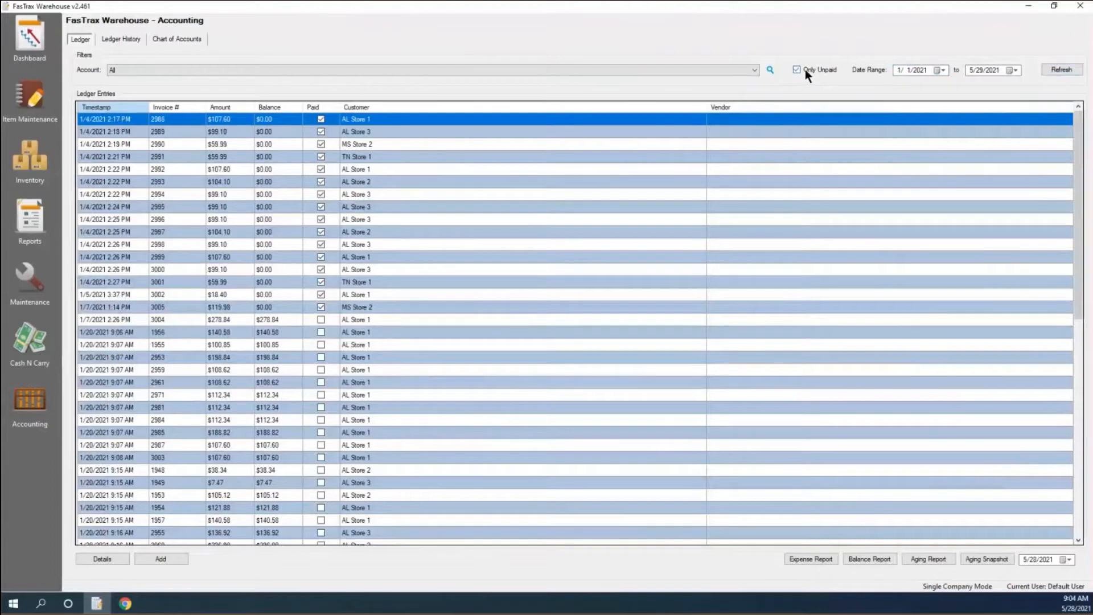
pyautogui.click(1061, 71)
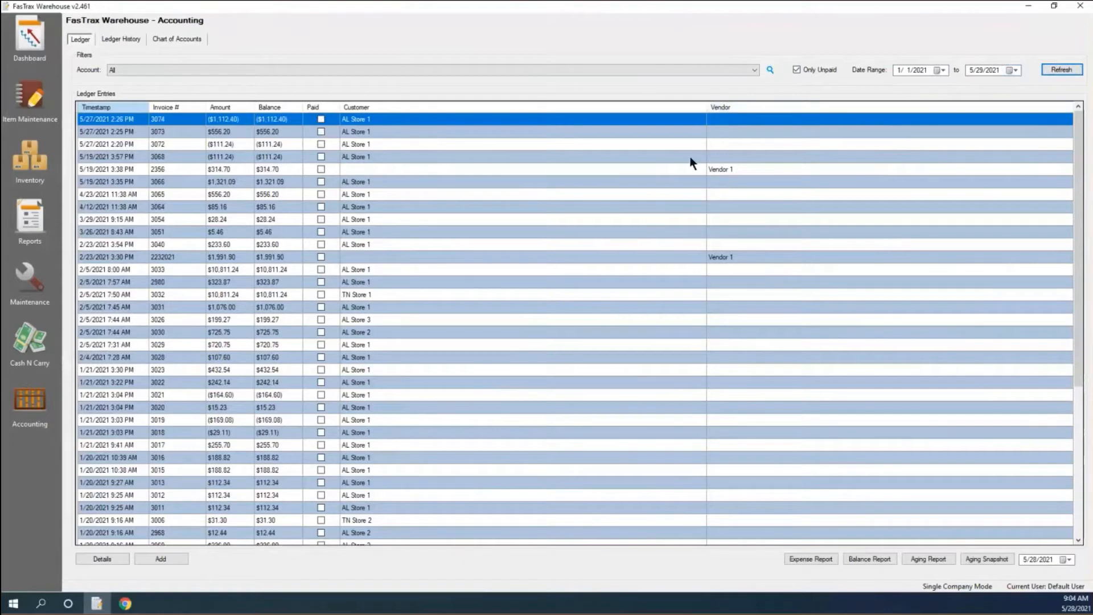
# Change the ledger's start date to 5/1/2021 and refresh the list of unpaid entries
pyautogui.click(941, 70)
pyautogui.click(1013, 86)
pyautogui.click(1013, 86)
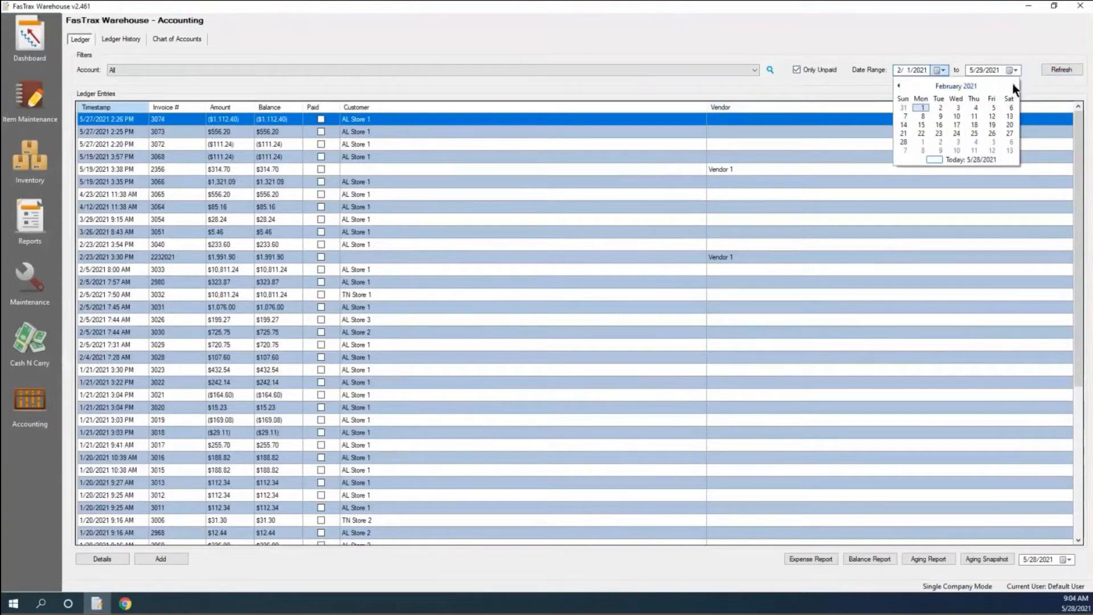
pyautogui.click(1013, 86)
pyautogui.click(1013, 86)
pyautogui.click(1011, 108)
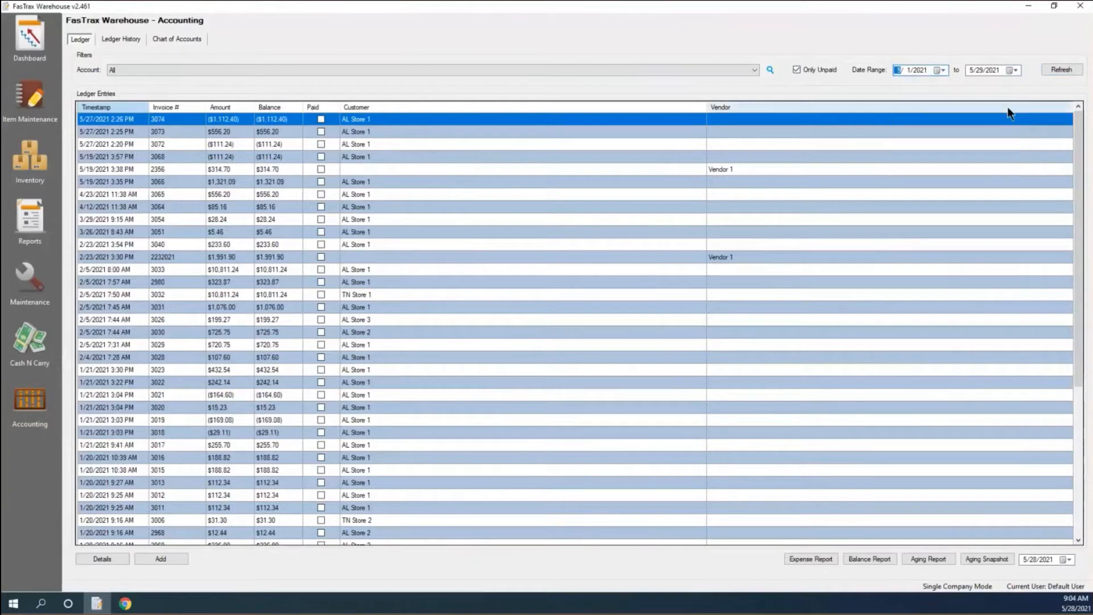
pyautogui.click(1060, 70)
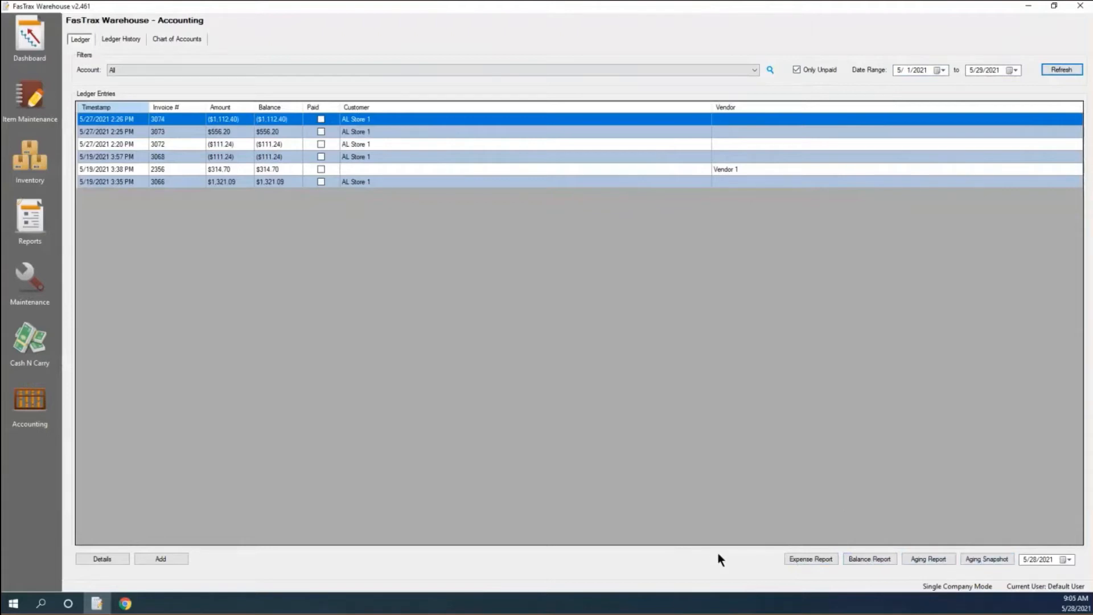
# Run the expense report, and generate and view the balance report without using a snapshot
pyautogui.click(808, 559)
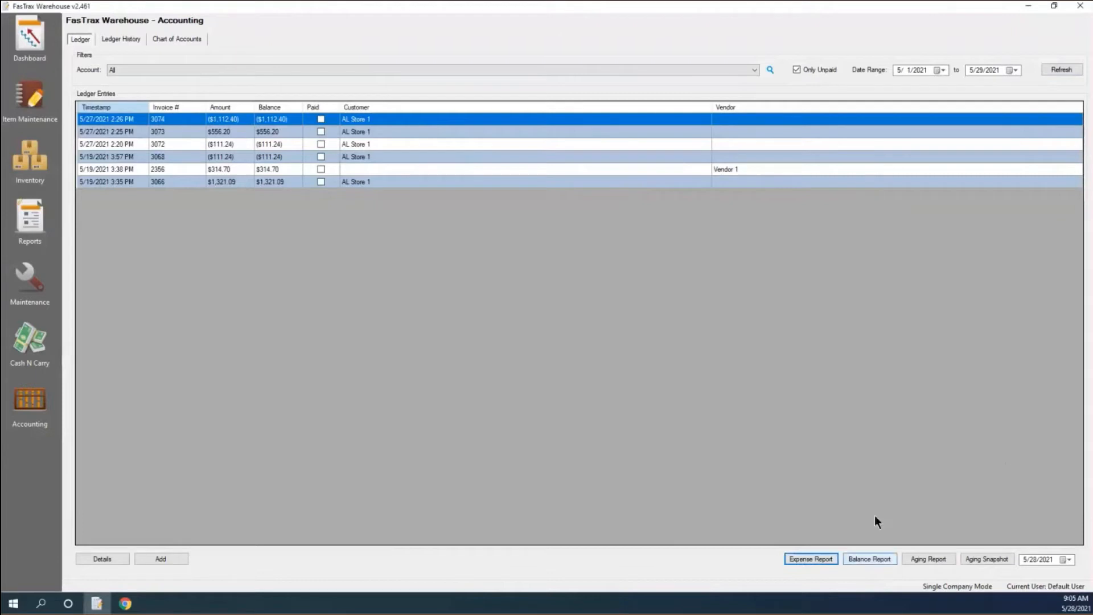
pyautogui.click(875, 559)
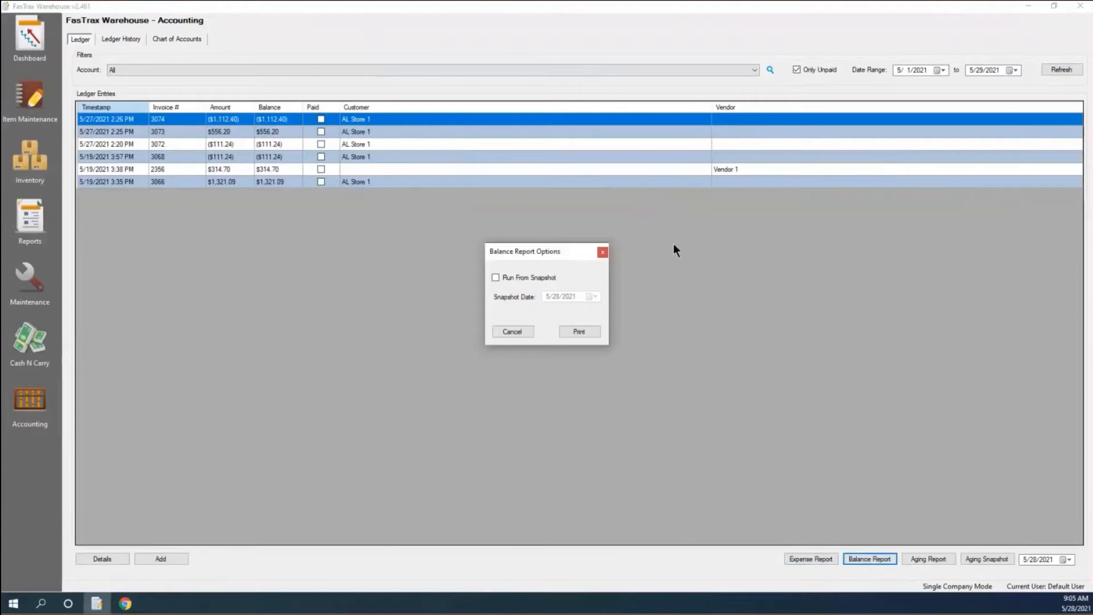
pyautogui.click(578, 334)
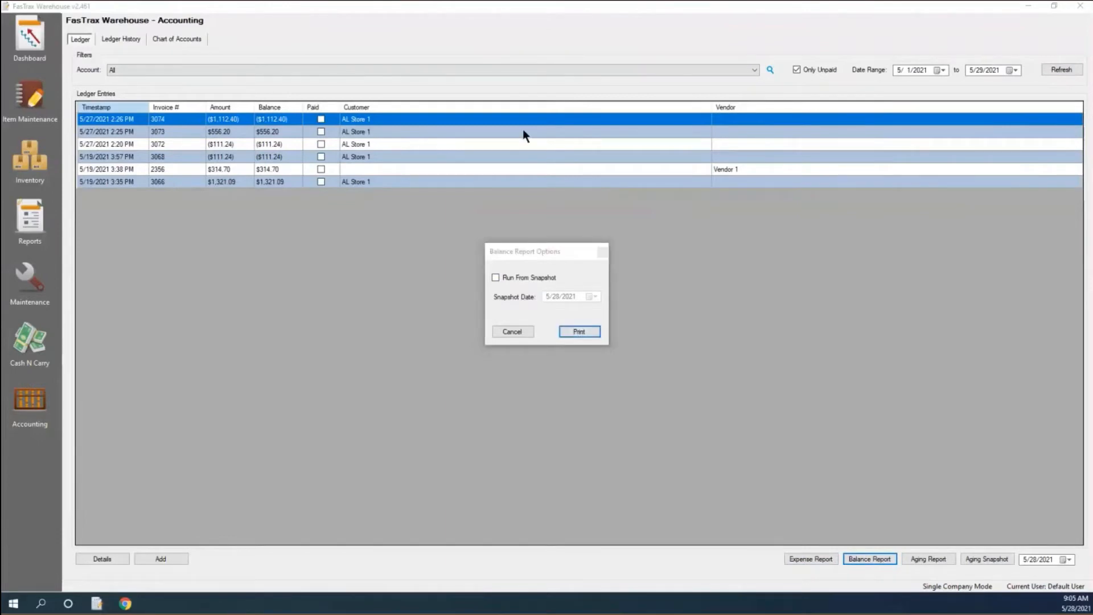
pyautogui.click(581, 116)
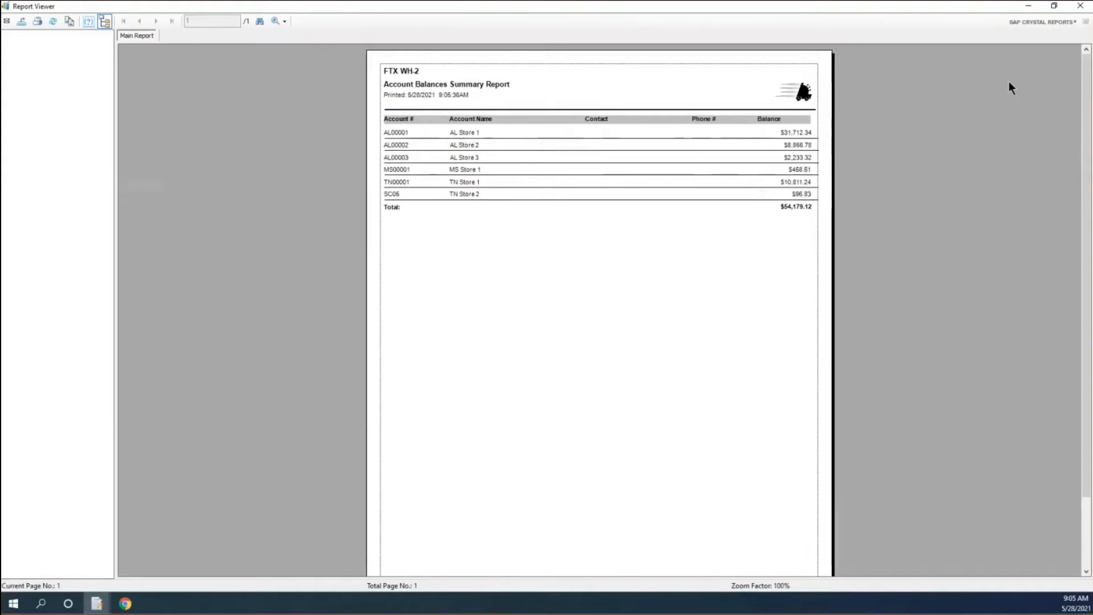
pyautogui.click(1083, 7)
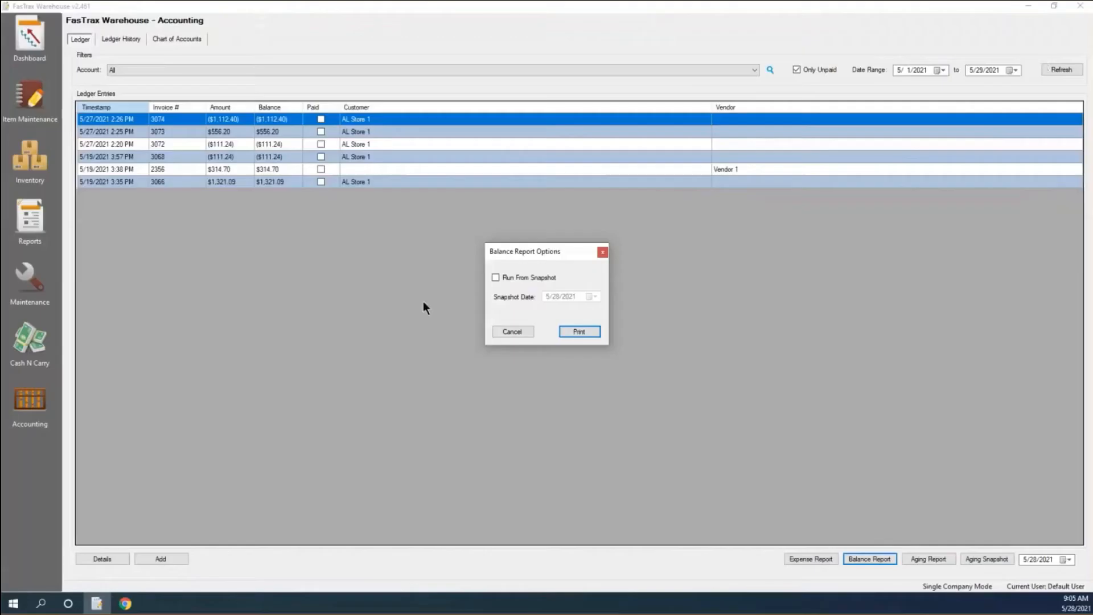
# Generate the balance report from the 5/1/2021 snapshot, view it, and leave the balance report options
pyautogui.click(495, 277)
pyautogui.click(595, 296)
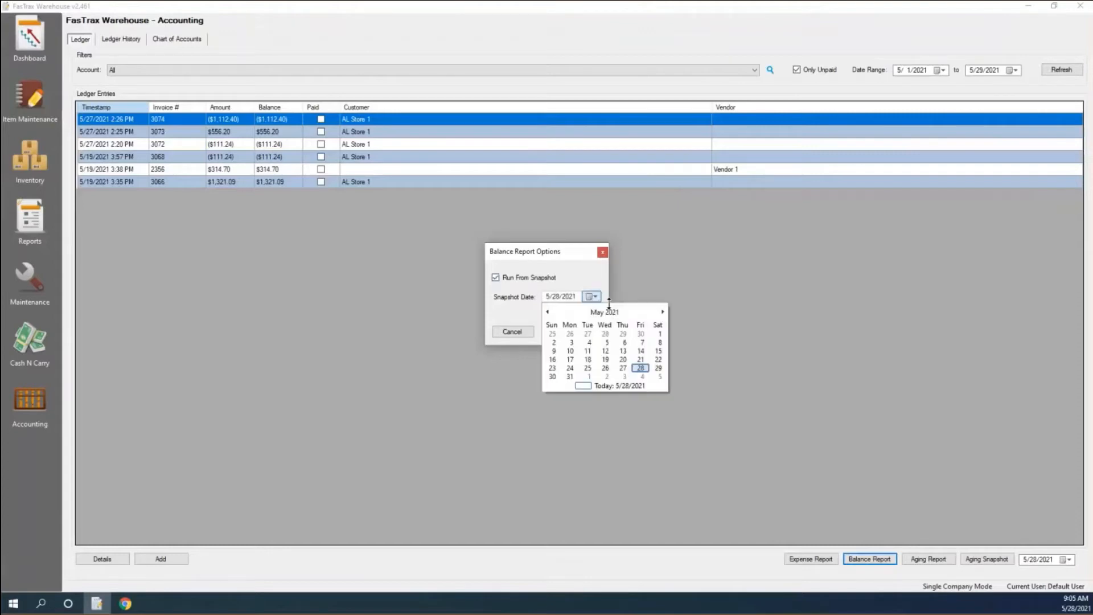
pyautogui.click(660, 334)
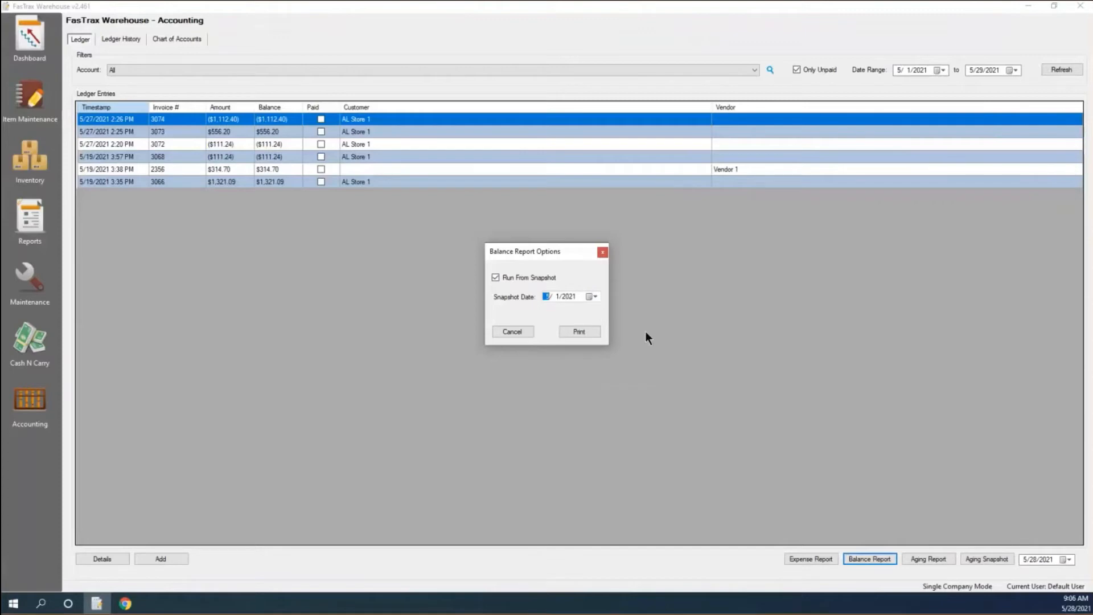
pyautogui.click(587, 332)
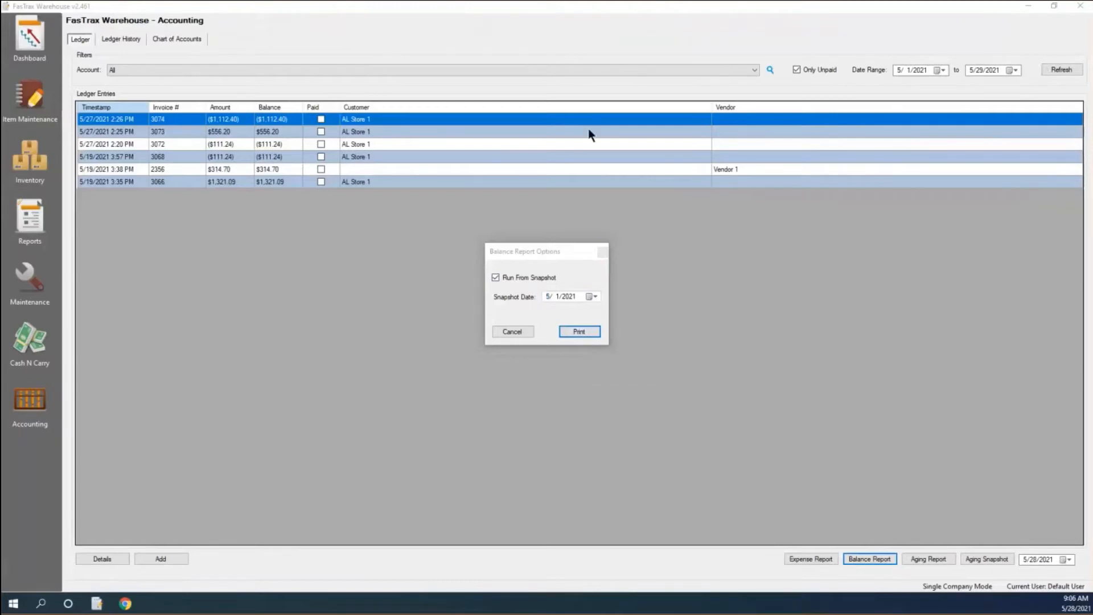
pyautogui.click(717, 114)
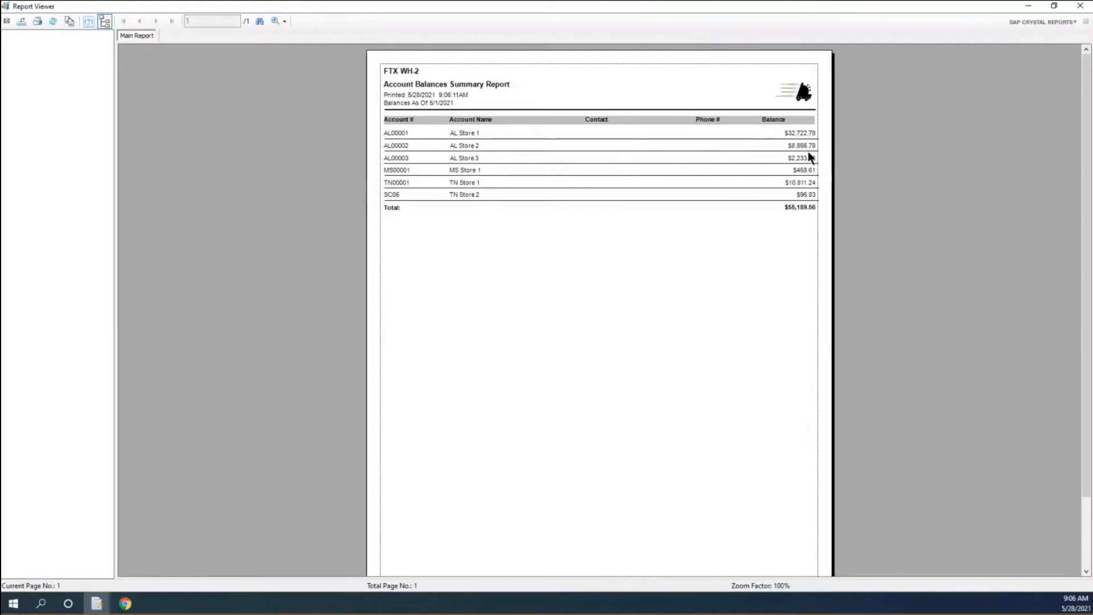
pyautogui.click(1084, 10)
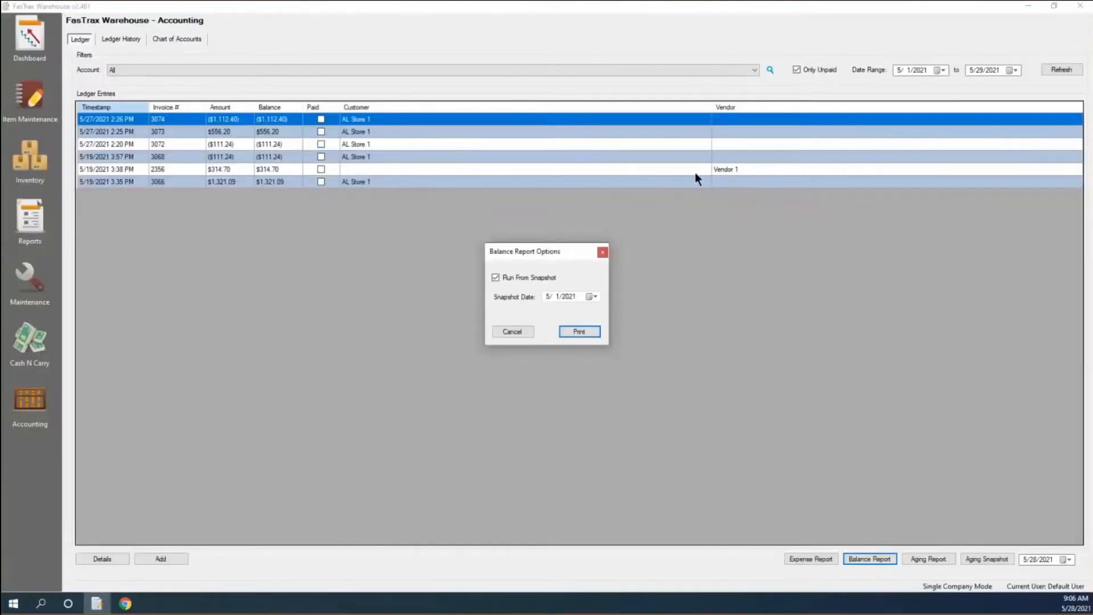
pyautogui.click(506, 332)
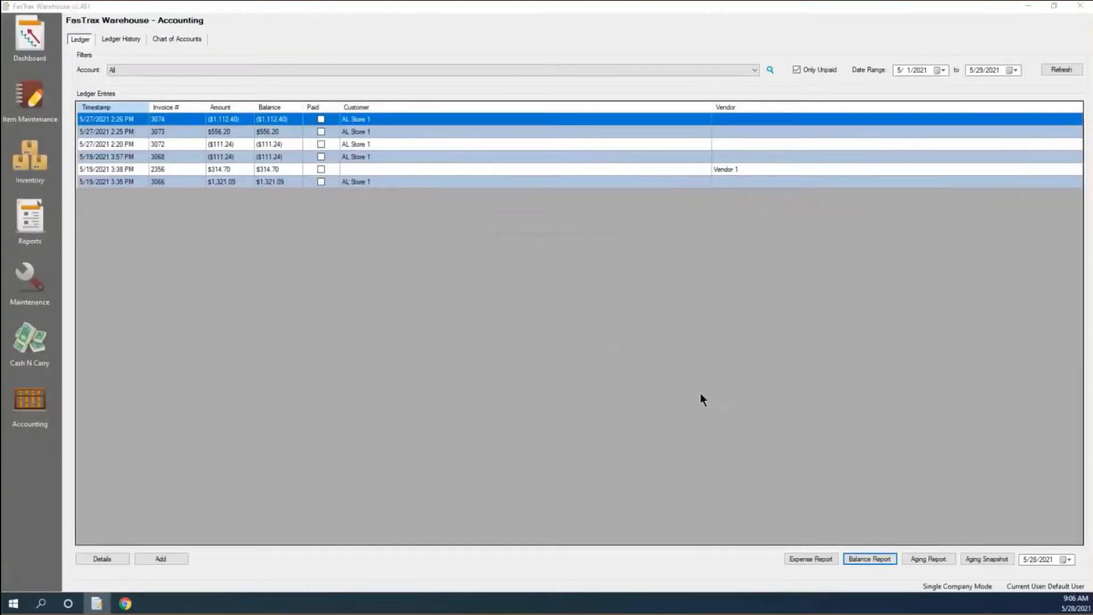
# Generate the aging report for the Alabama account group without a date range and maximize the report
pyautogui.click(934, 559)
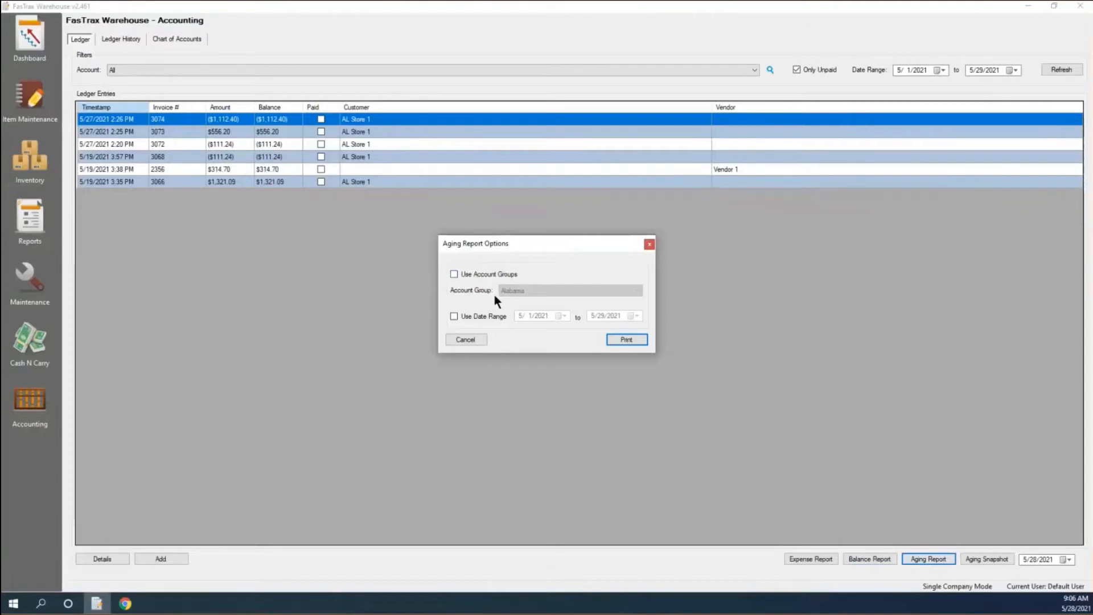
pyautogui.click(454, 317)
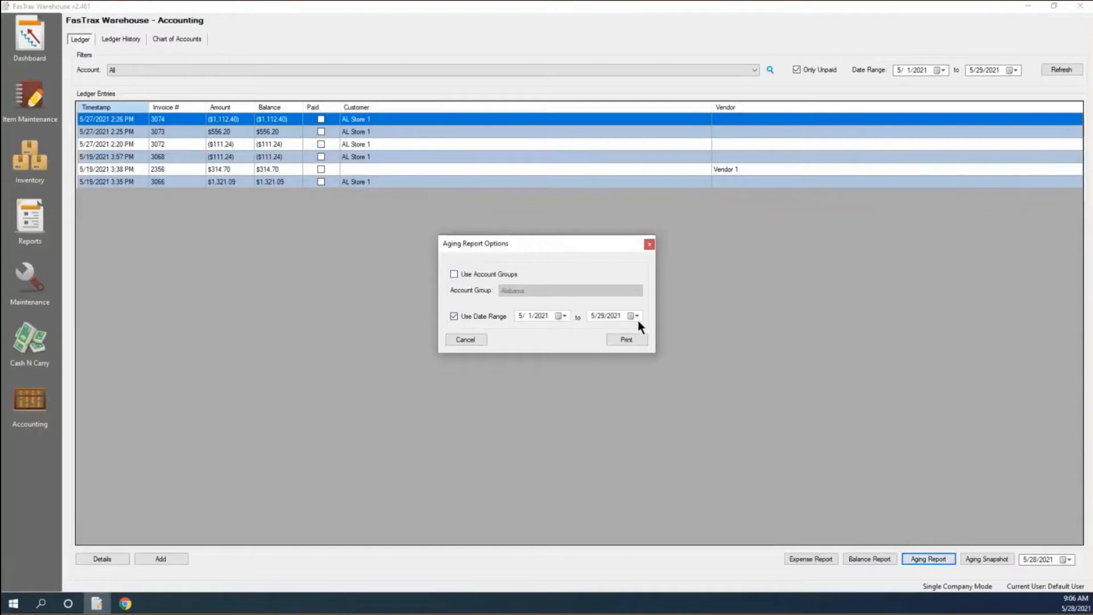
pyautogui.click(473, 315)
pyautogui.click(454, 274)
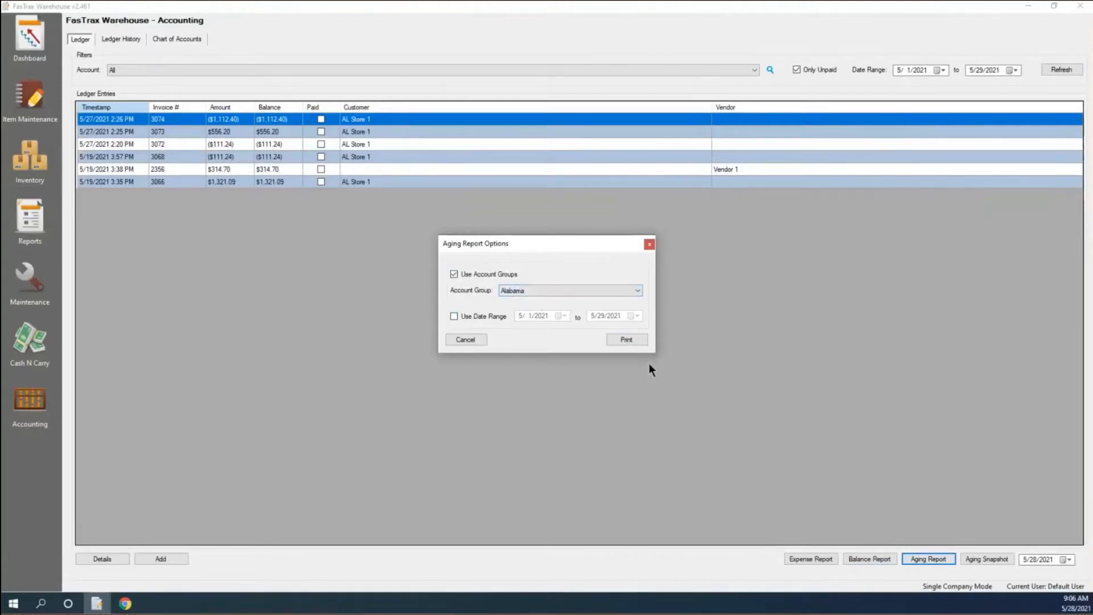
pyautogui.click(631, 340)
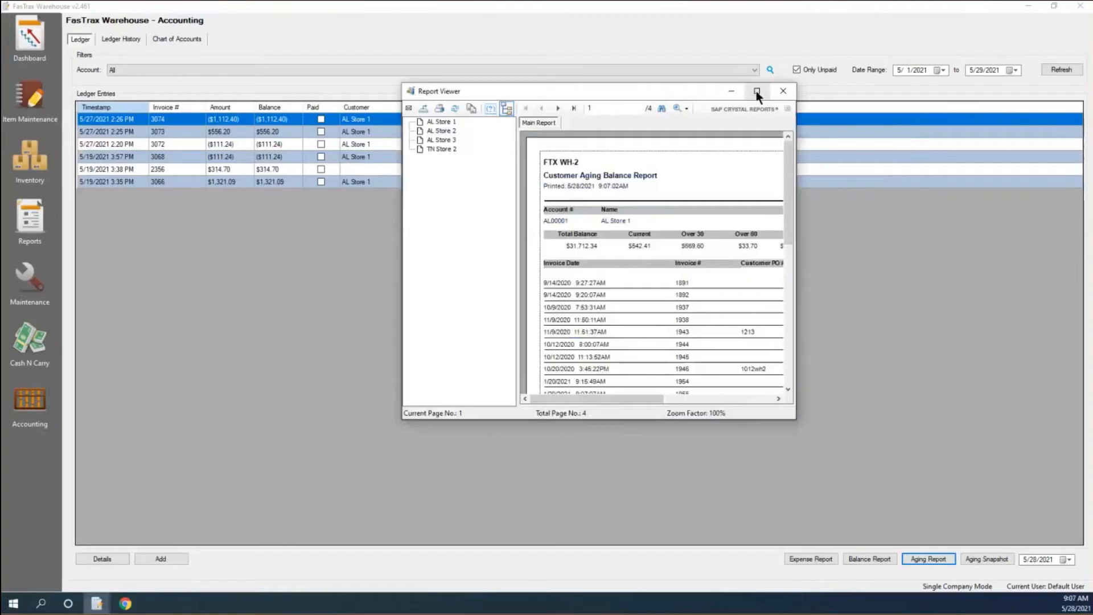
pyautogui.click(756, 91)
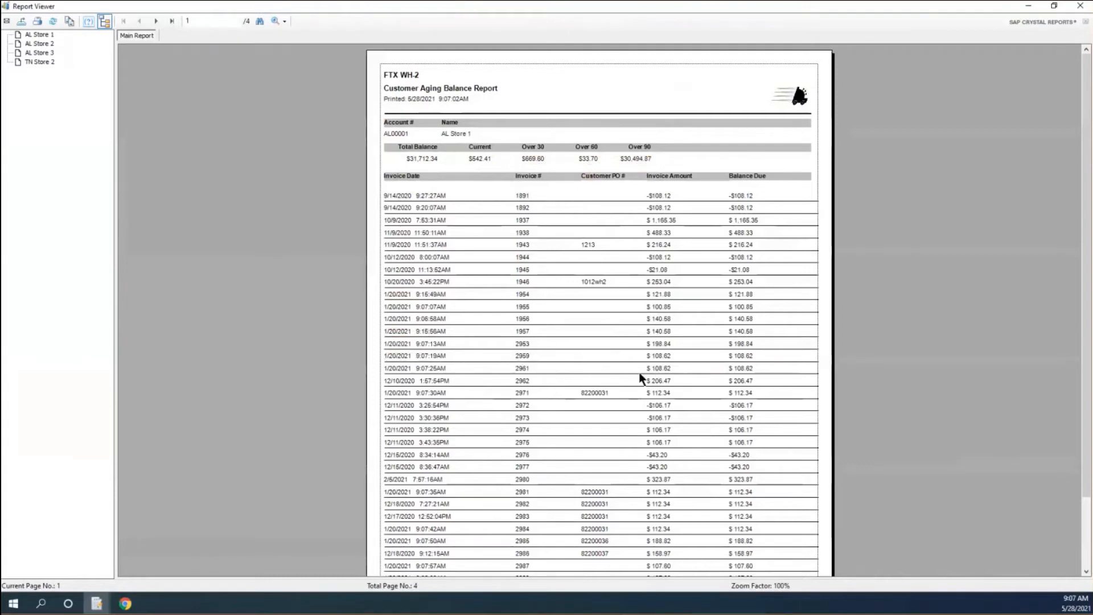
# Review all four pages of the customer aging balance report and close it
pyautogui.scroll(-1, 642, 381)
pyautogui.scroll(-1, 641, 377)
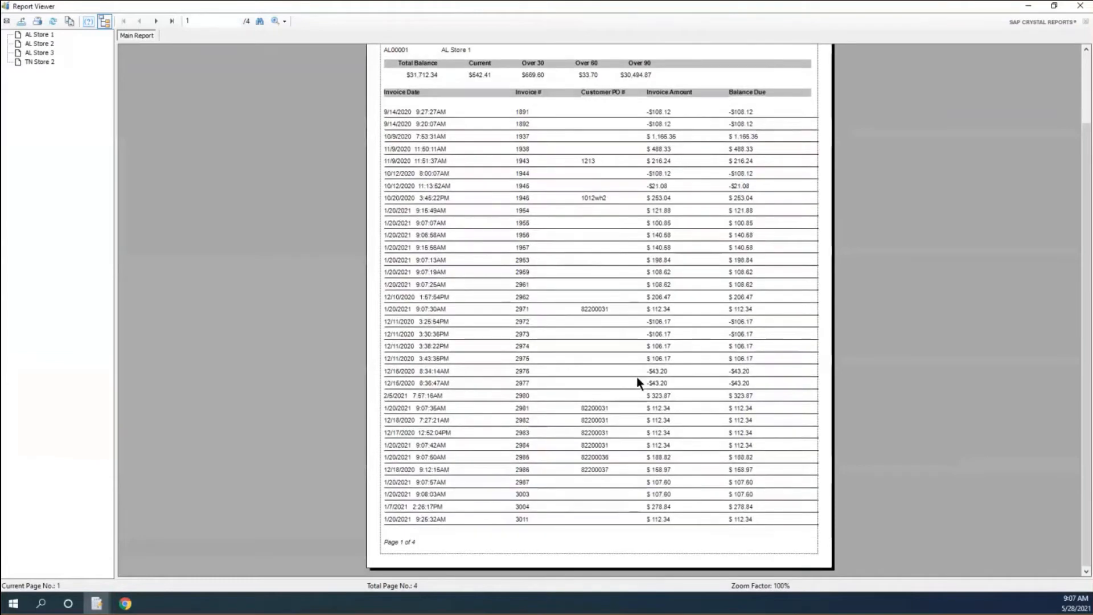
pyautogui.click(156, 21)
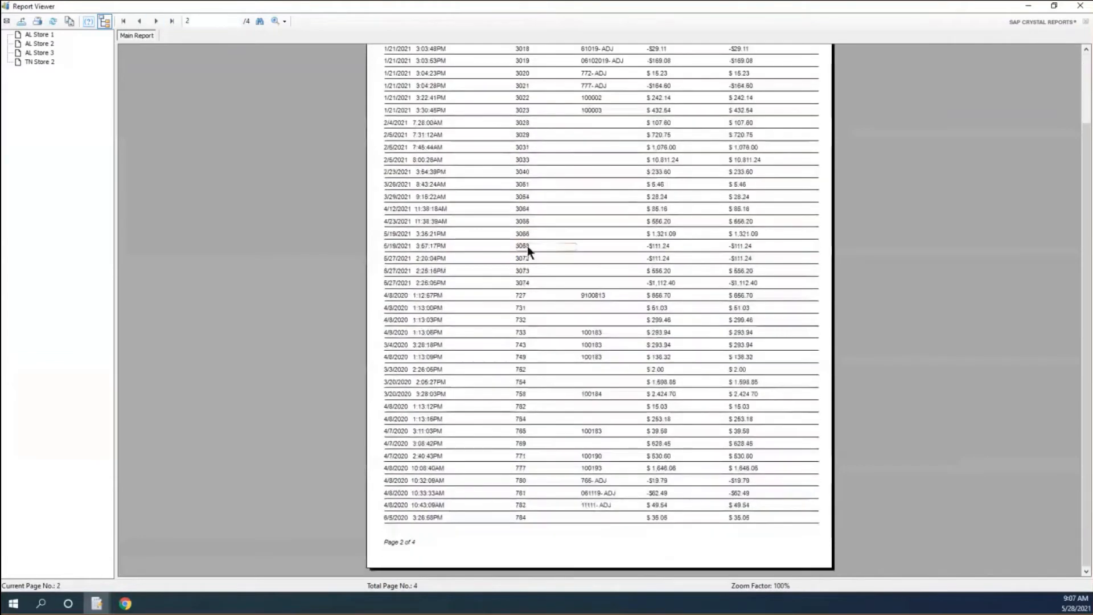
pyautogui.click(157, 21)
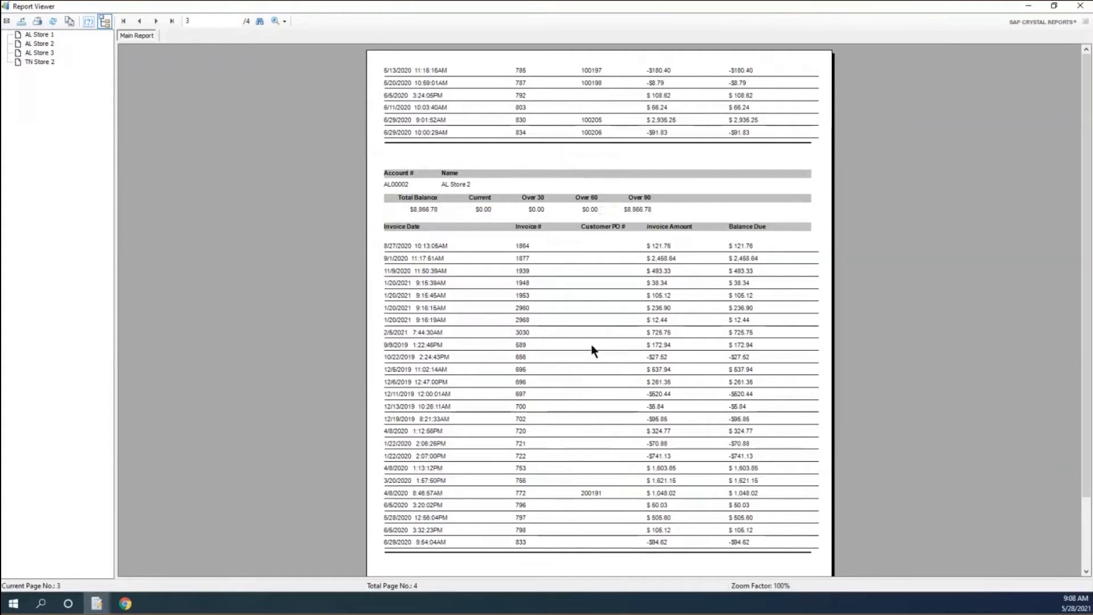
pyautogui.scroll(-3, 590, 346)
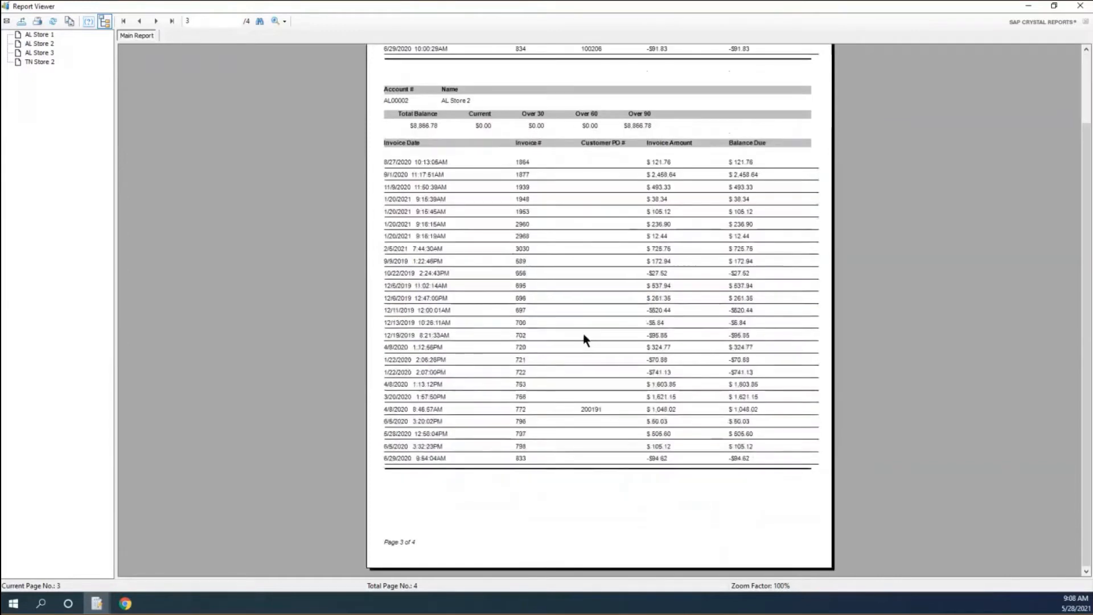
pyautogui.click(157, 21)
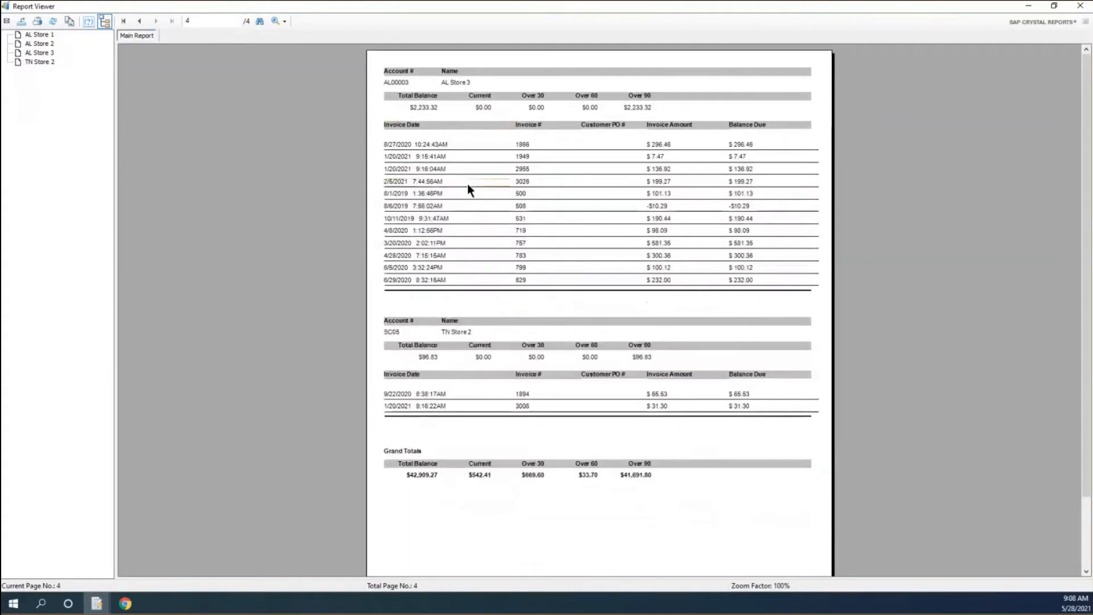
pyautogui.click(1081, 7)
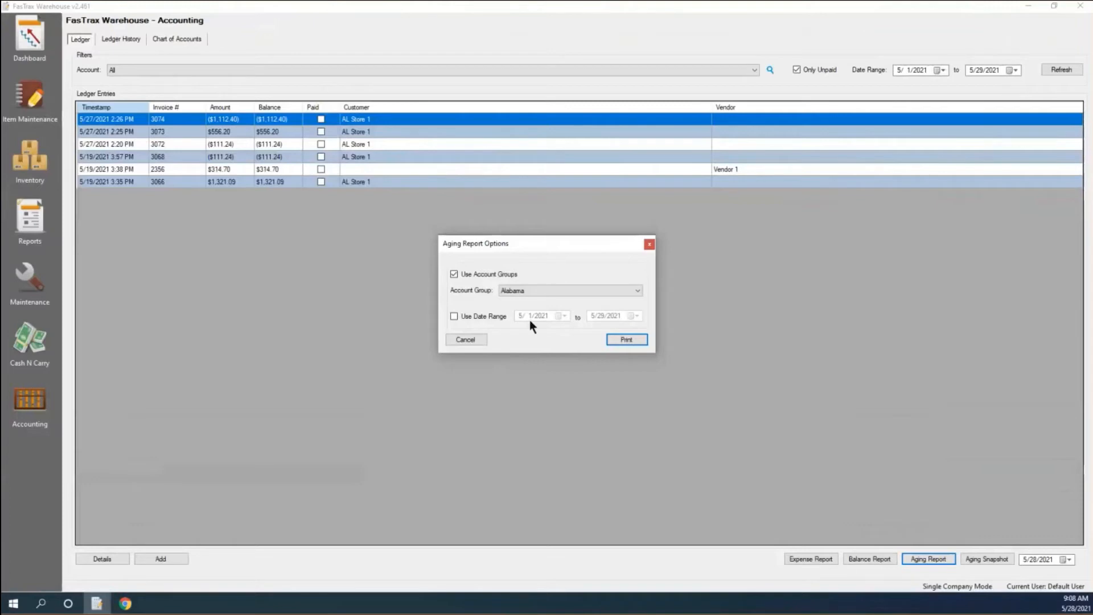
# Limit the aging report to a date range starting 4/1/2021 and cancel without printing it
pyautogui.click(478, 316)
pyautogui.click(562, 316)
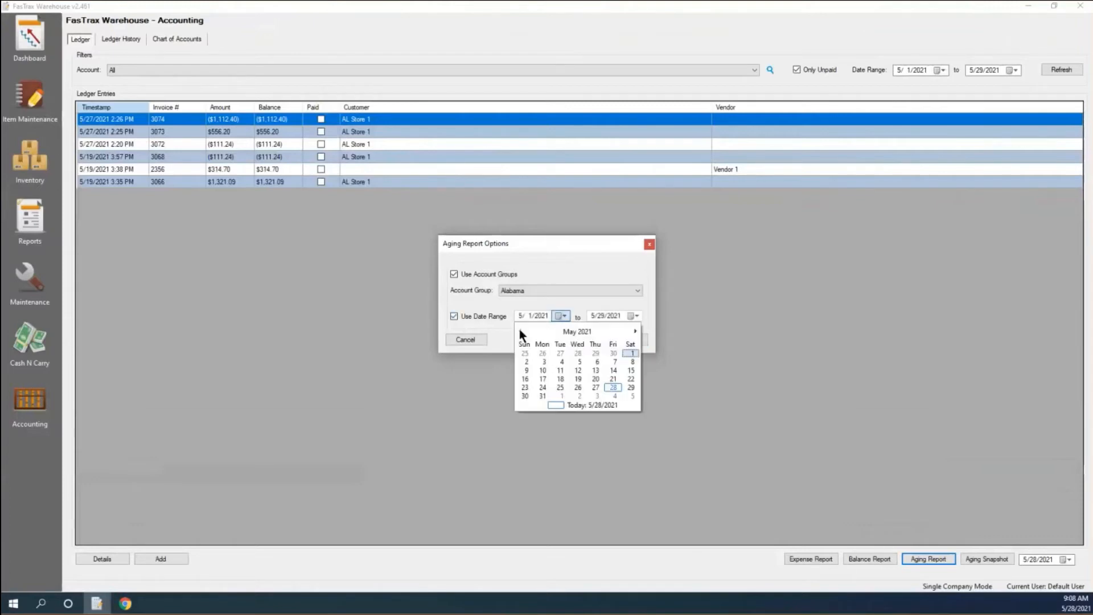
pyautogui.click(520, 332)
pyautogui.click(600, 353)
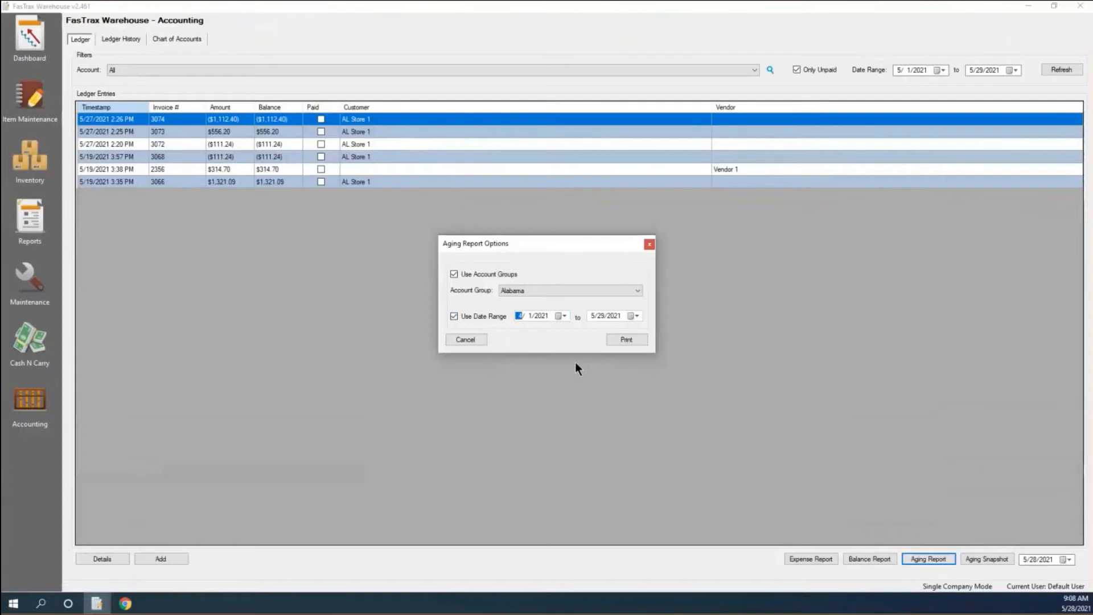
pyautogui.click(467, 340)
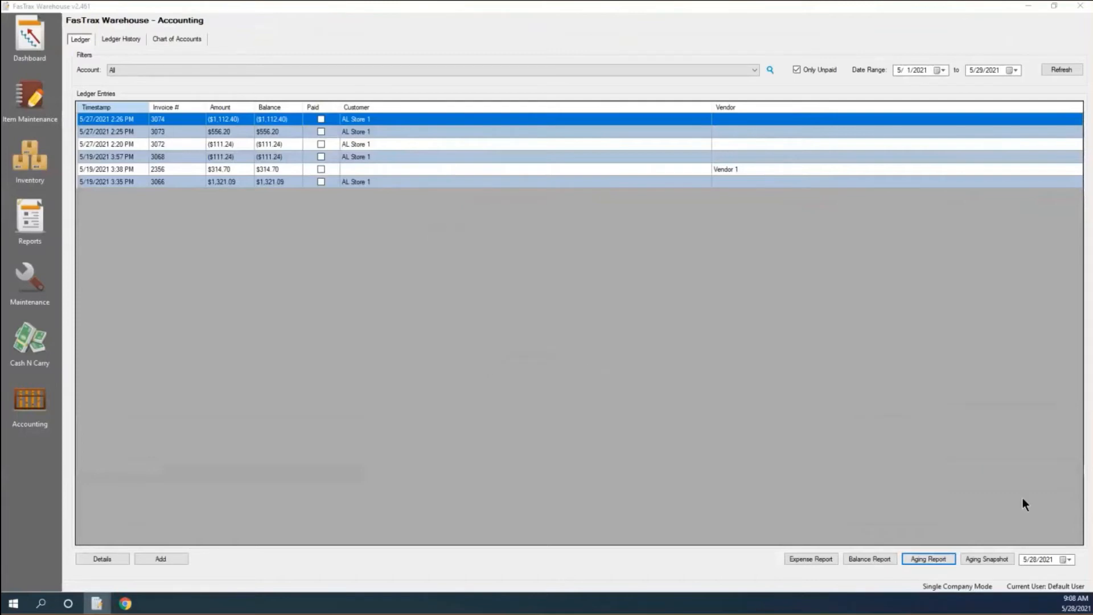
# Try the aging snapshot for 5/28/2021, and generate the one for 5/1/2021 and browse to its second page
pyautogui.click(987, 558)
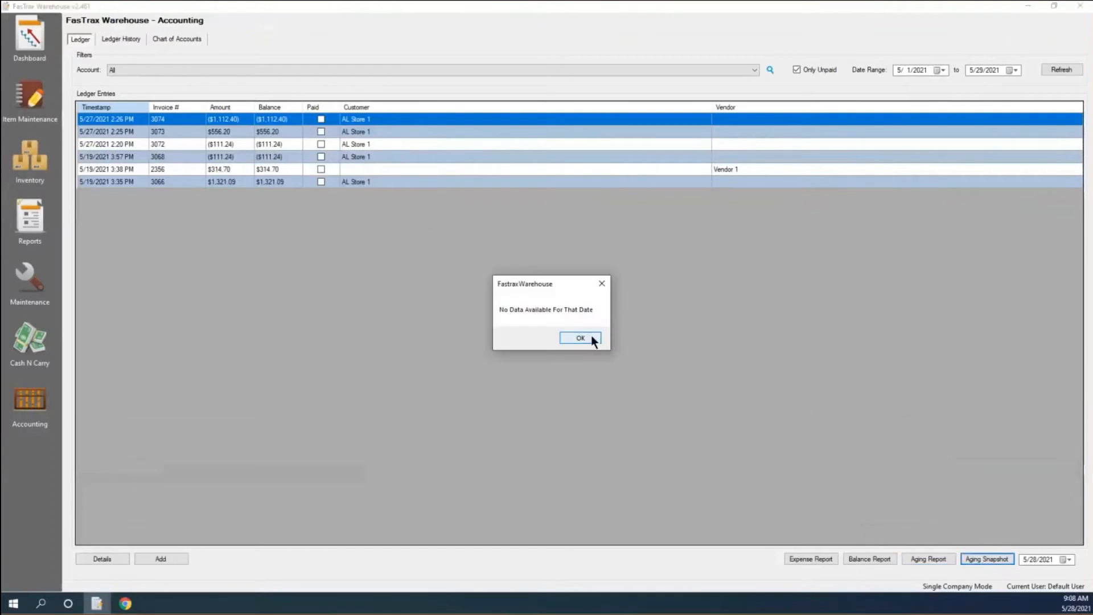
pyautogui.click(577, 338)
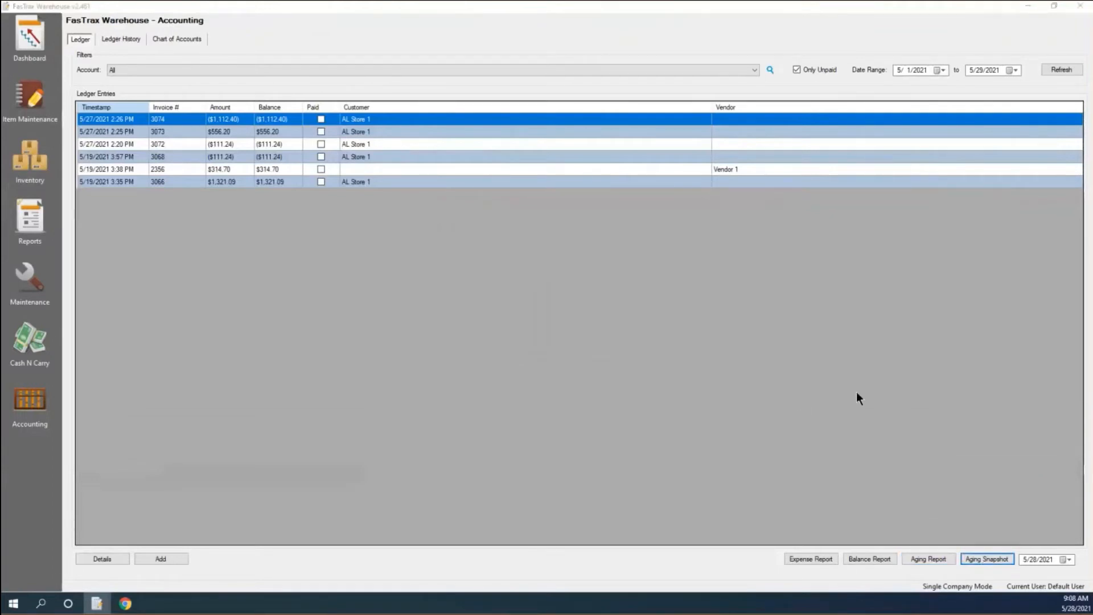
pyautogui.click(1070, 560)
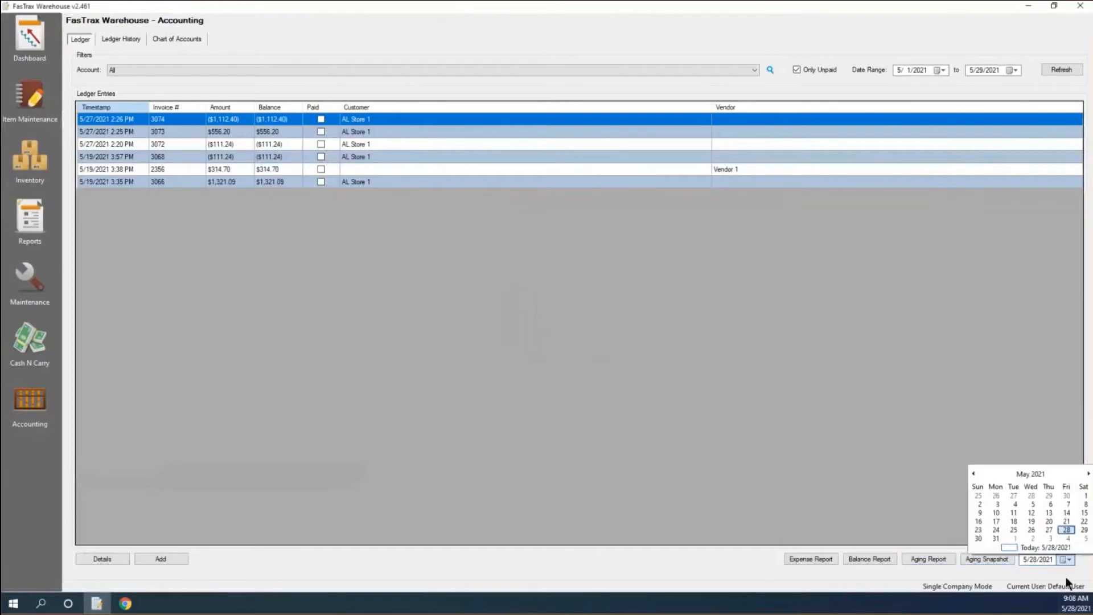
pyautogui.click(1087, 496)
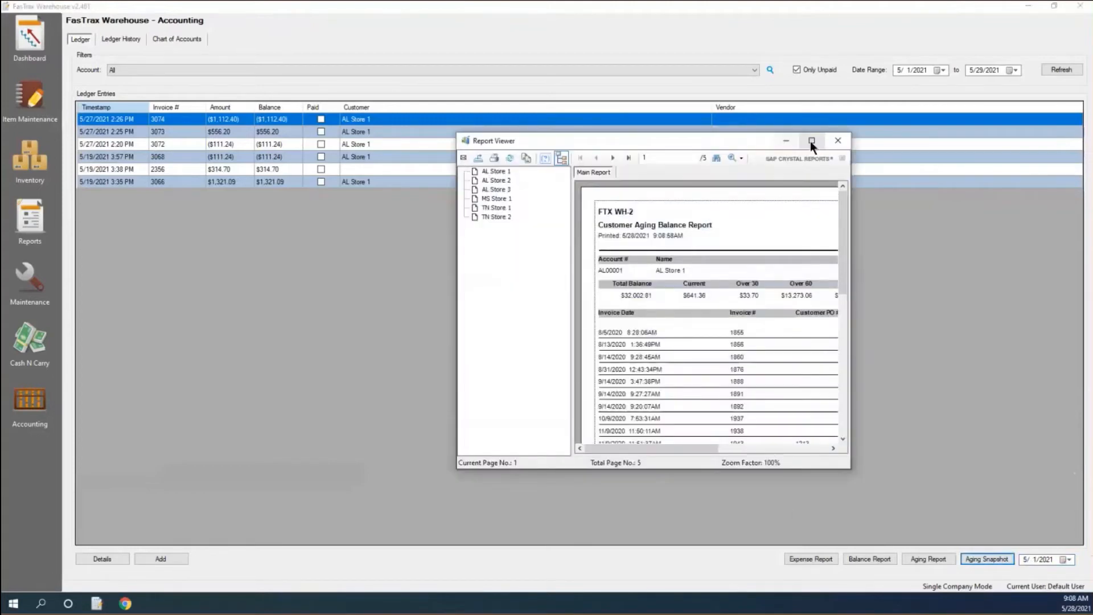
pyautogui.click(811, 141)
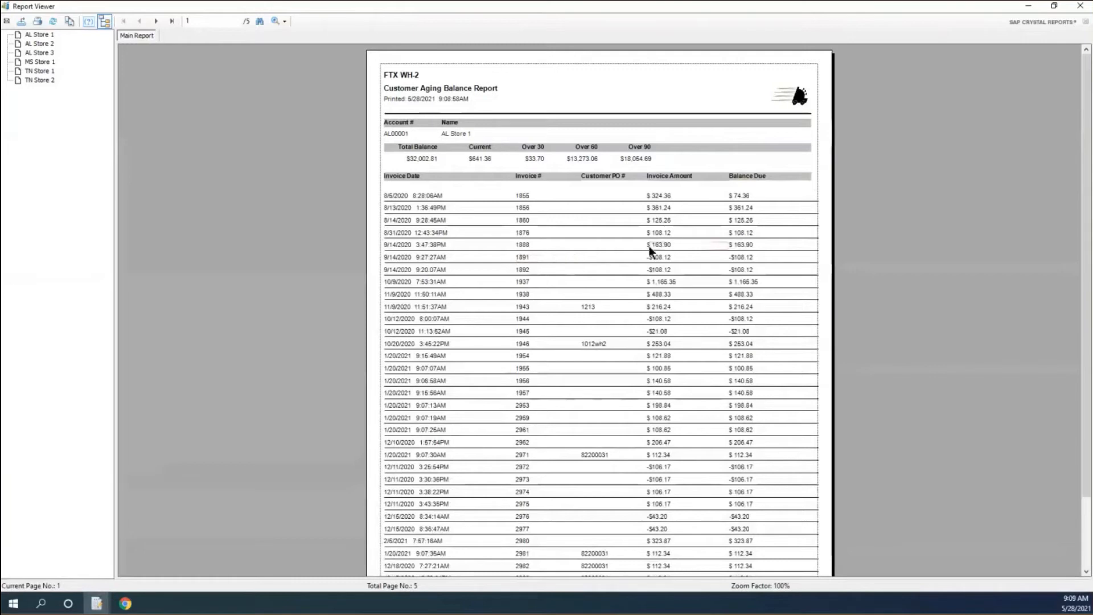
pyautogui.scroll(-3, 650, 251)
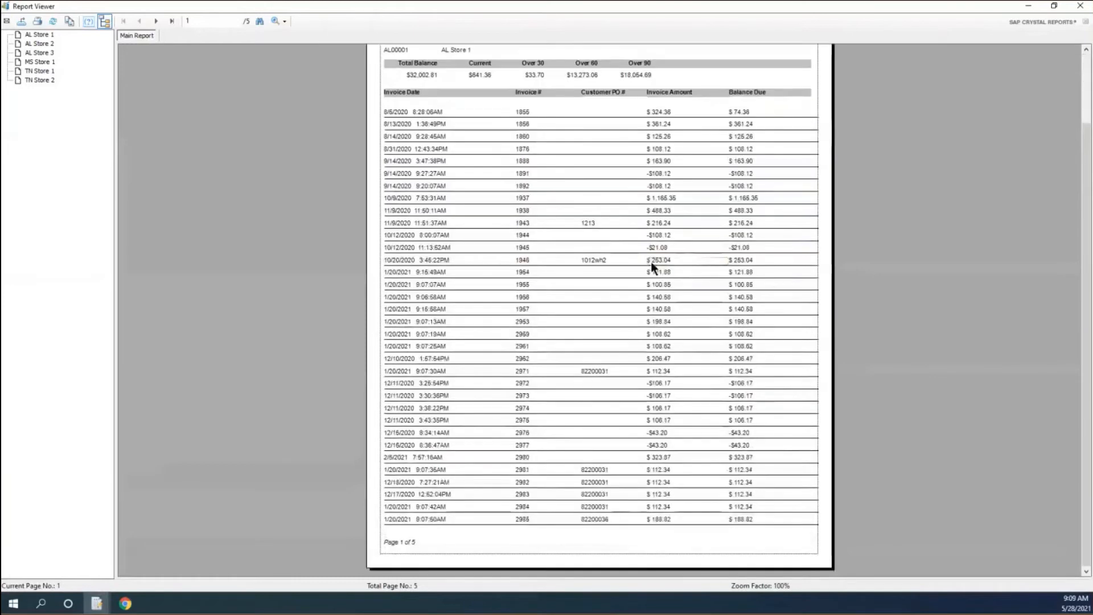
pyautogui.click(156, 22)
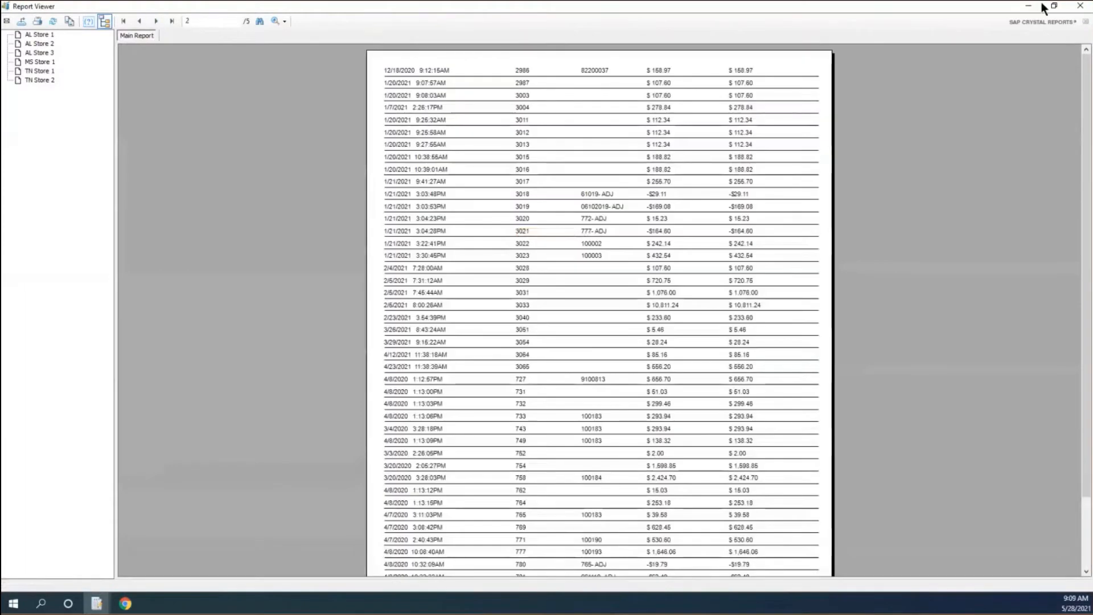
# Close the aging snapshot and review AL Store 1's total, current and overdue balances in the ledger history
pyautogui.click(1082, 7)
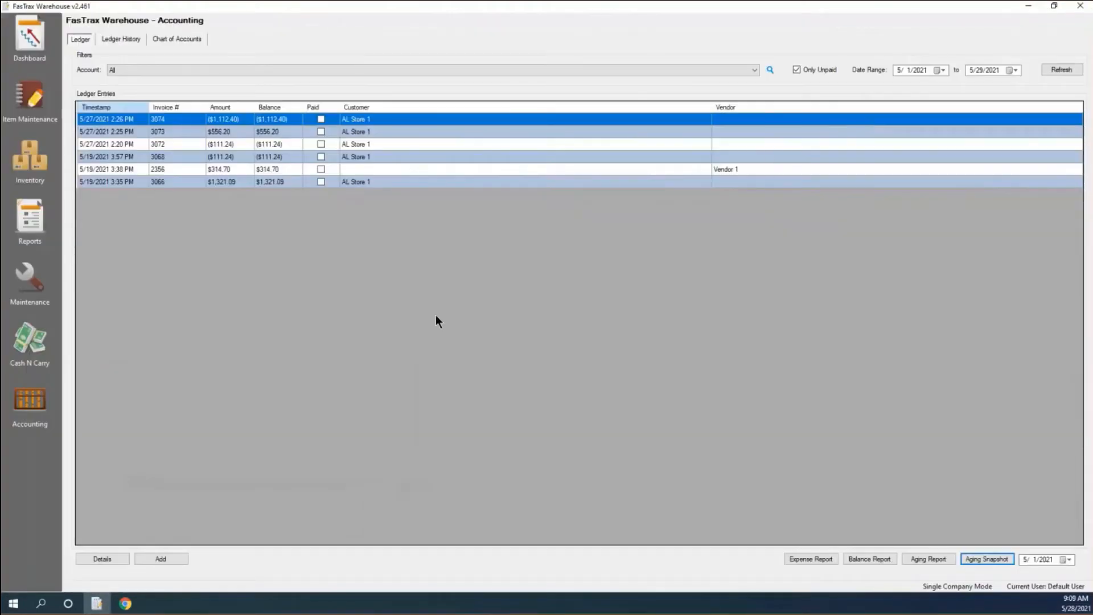
pyautogui.click(114, 38)
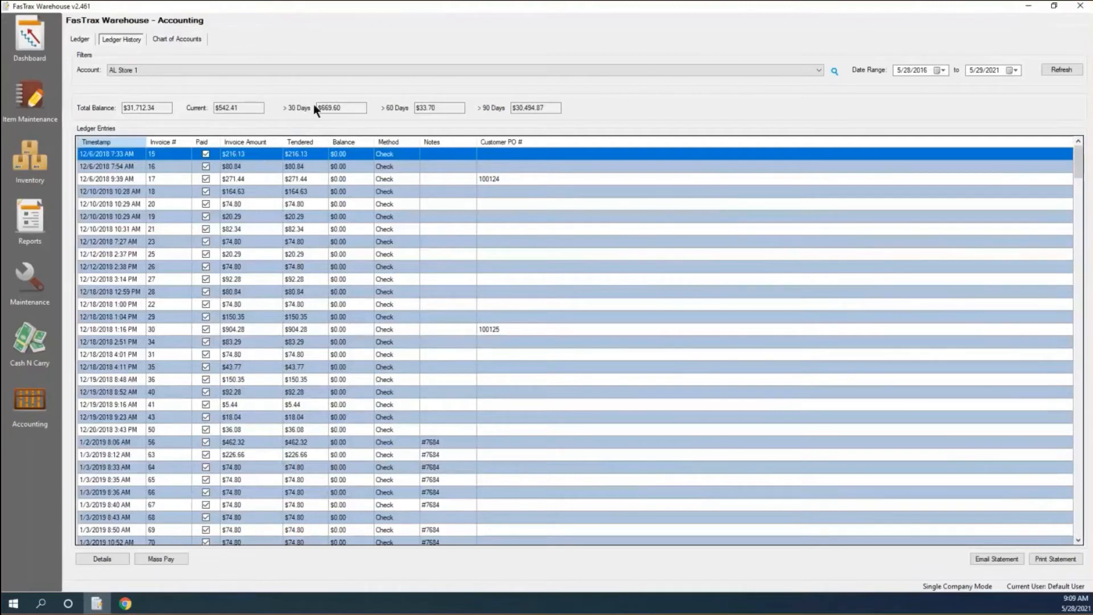
pyautogui.click(178, 70)
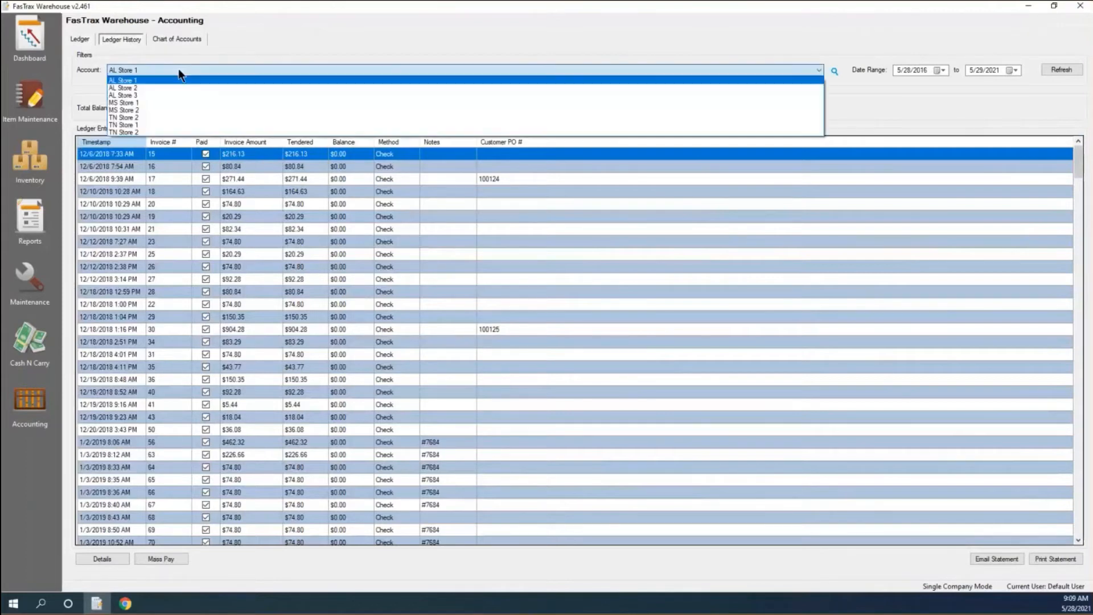
pyautogui.click(322, 25)
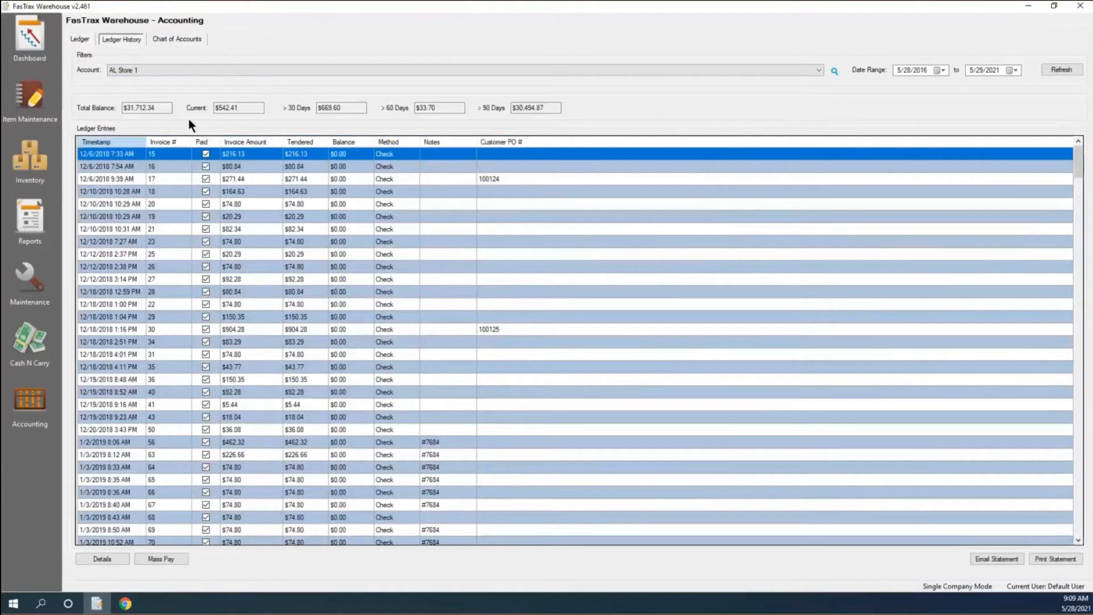
pyautogui.click(124, 107)
pyautogui.click(236, 108)
pyautogui.moveTo(439, 106); pyautogui.dragTo(424, 107)
pyautogui.moveTo(533, 105); pyautogui.dragTo(495, 107)
# Browse AL Store 1's ledger entries and sort them by timestamp in descending and back in ascending order
pyautogui.scroll(-5, 362, 424)
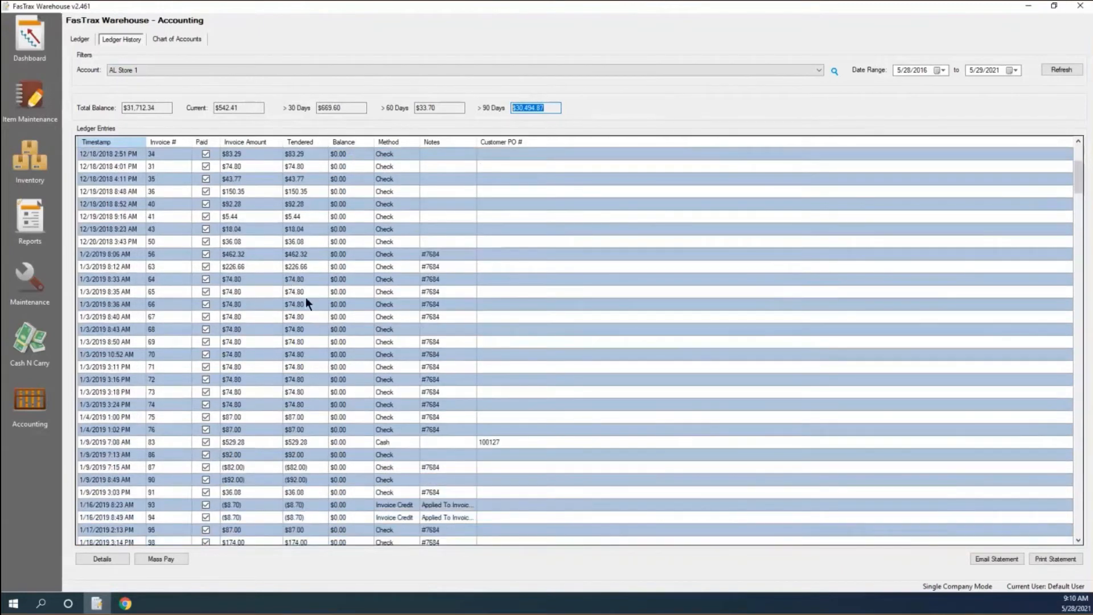
pyautogui.scroll(-11, 305, 301)
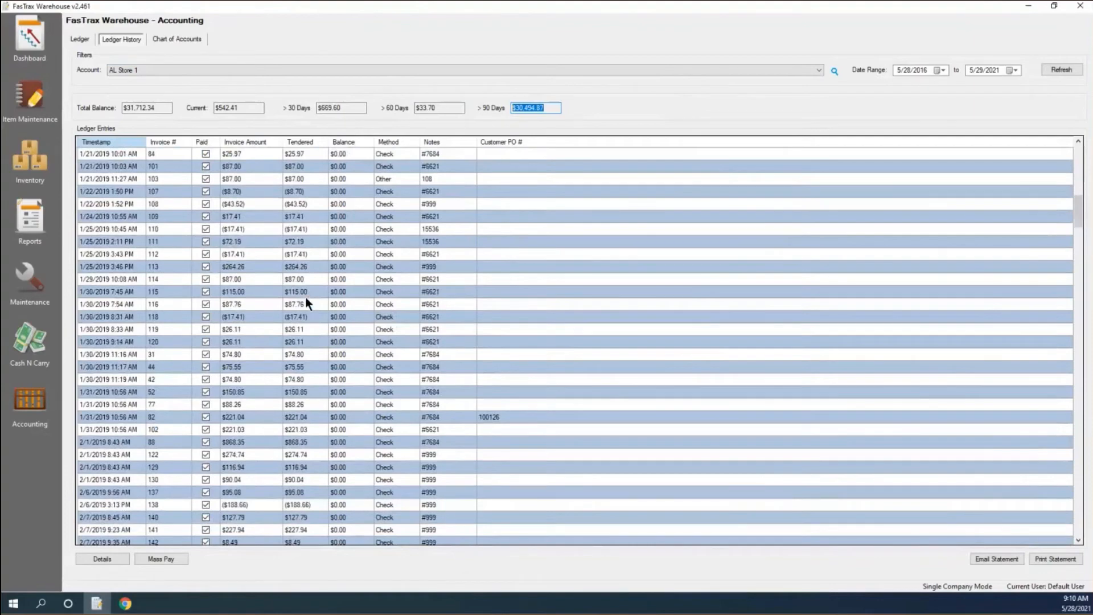
pyautogui.scroll(-15, 305, 302)
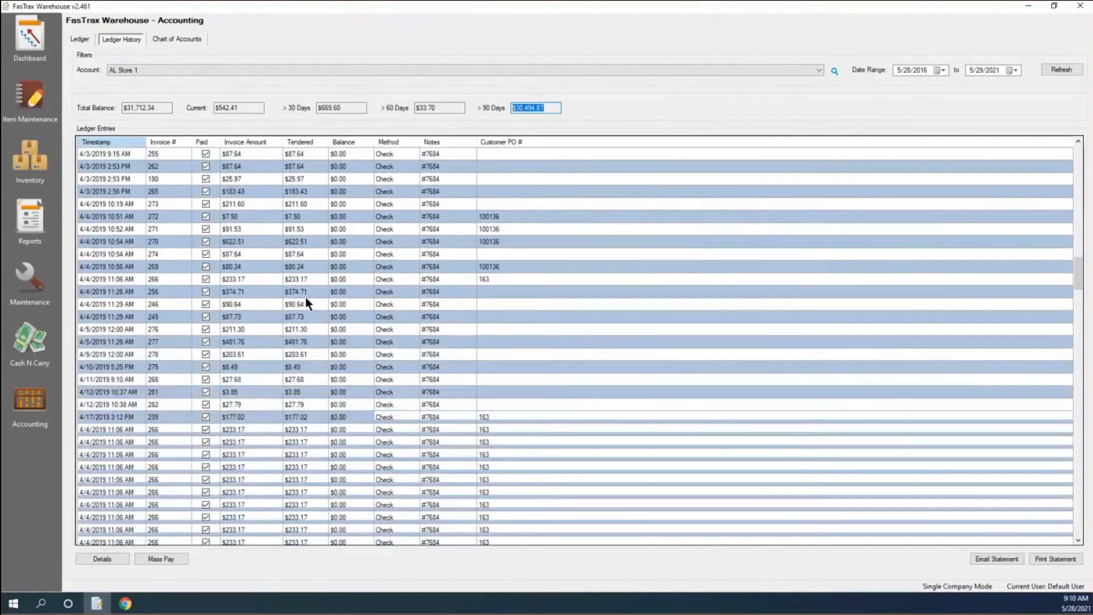
pyautogui.scroll(-10, 306, 301)
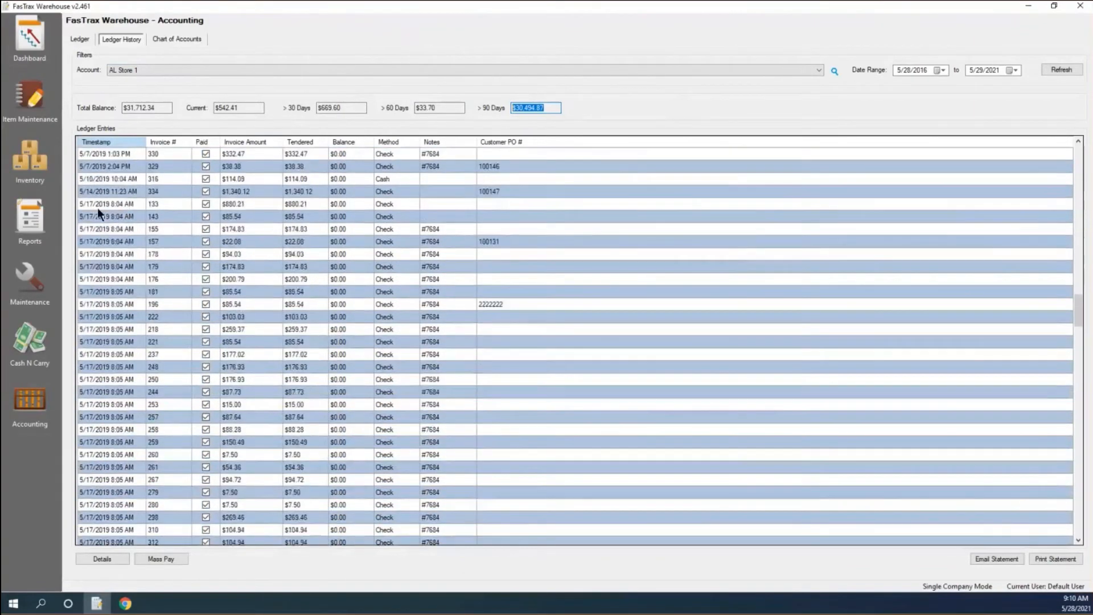
pyautogui.click(101, 142)
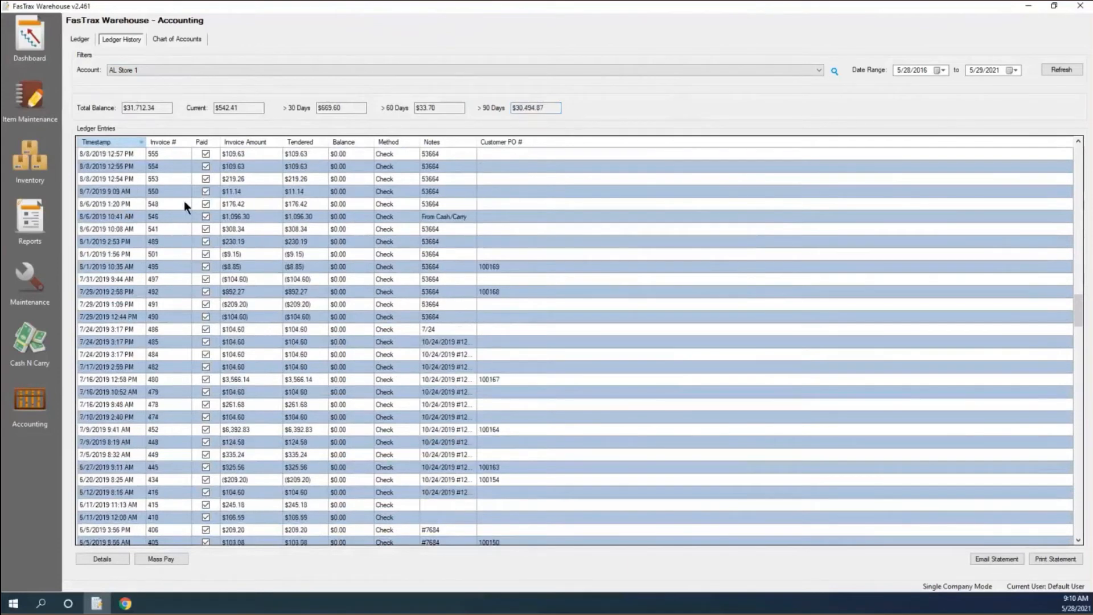
pyautogui.click(116, 142)
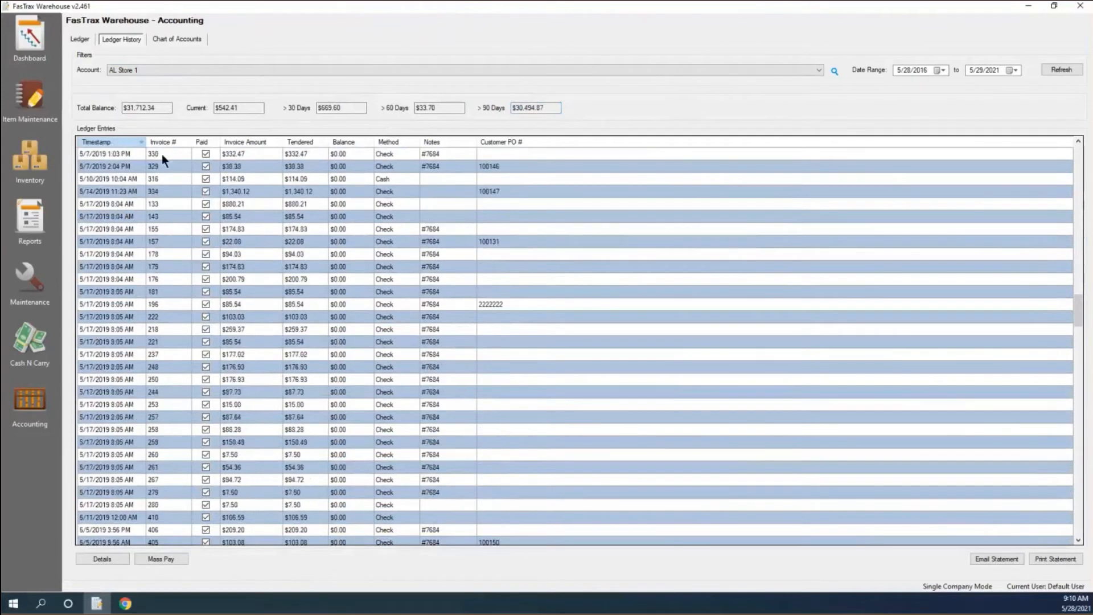
# View and close the ledger details of the unpaid $106.17 invoice from 12/11/2020 3:38 PM and of the first invoice listed
pyautogui.scroll(-8, 137, 226)
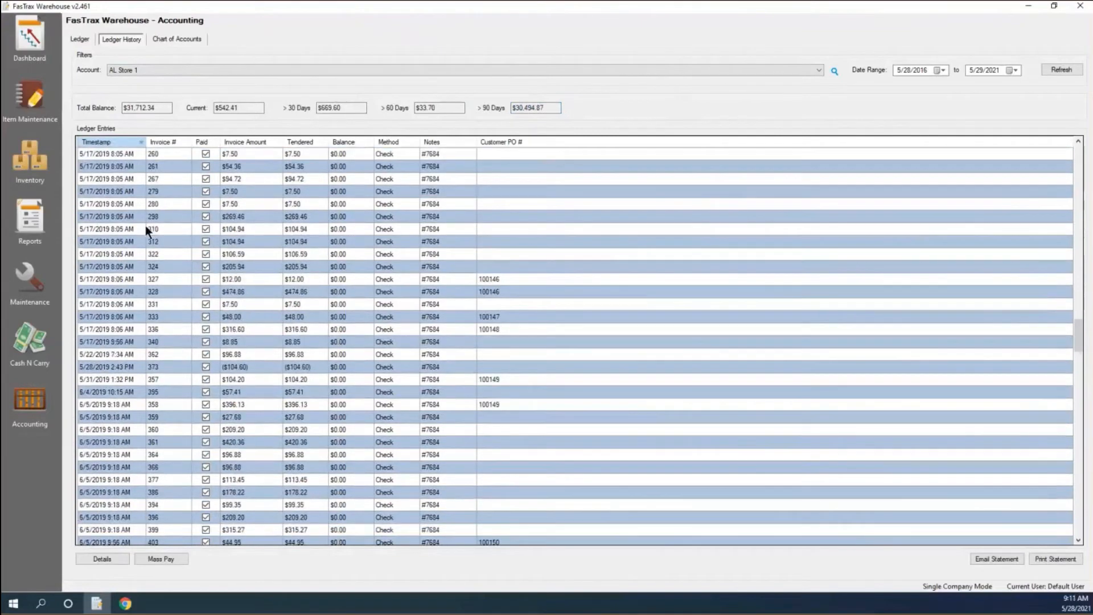
pyautogui.scroll(-15, 146, 226)
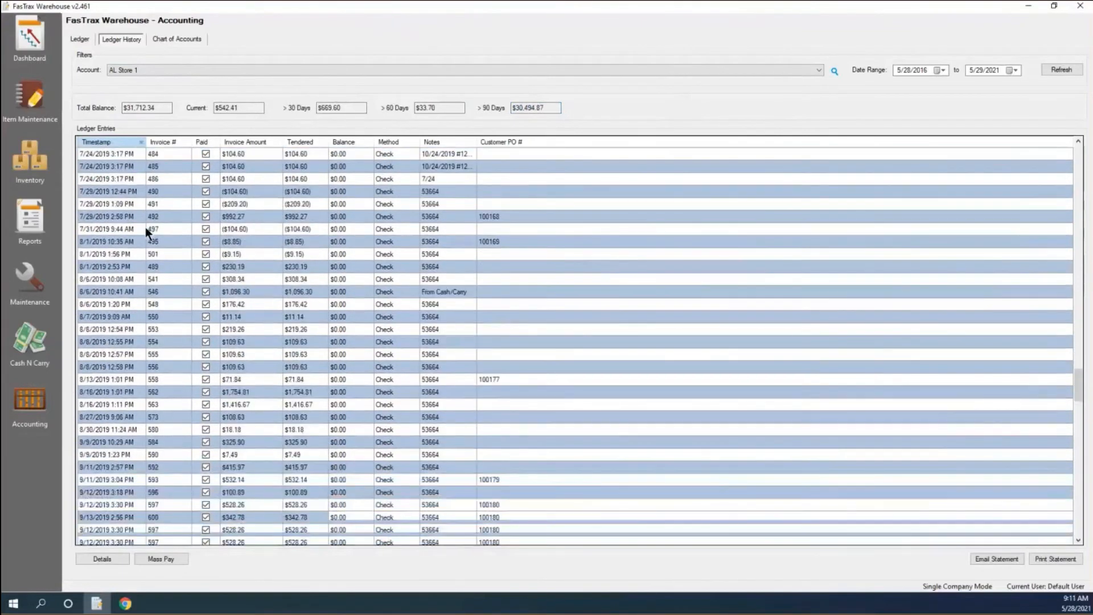
pyautogui.scroll(-20, 145, 228)
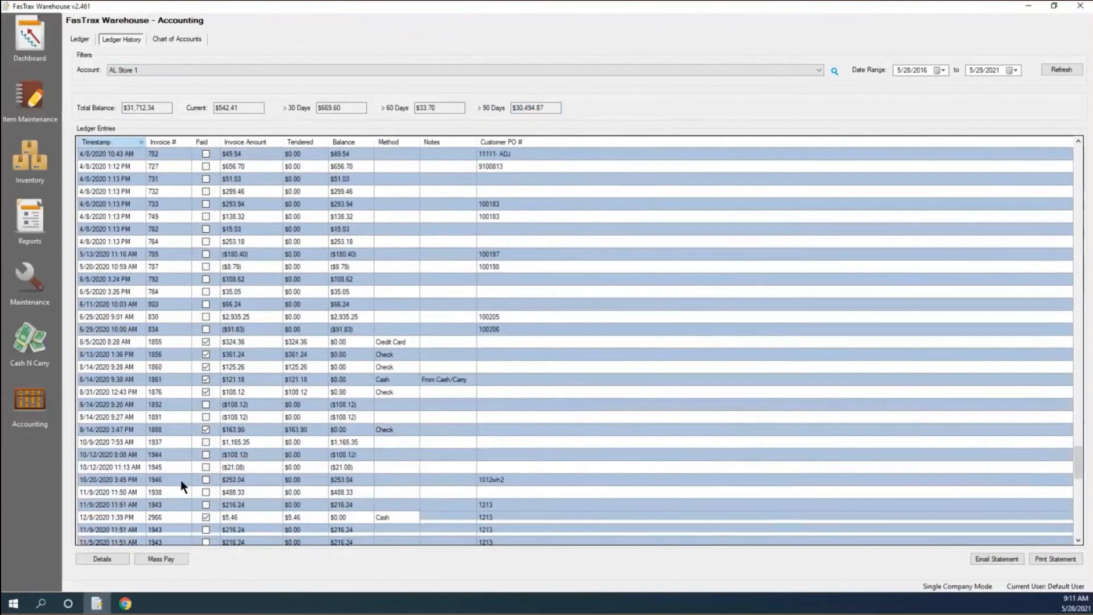
pyautogui.scroll(-5, 180, 480)
pyautogui.click(122, 452)
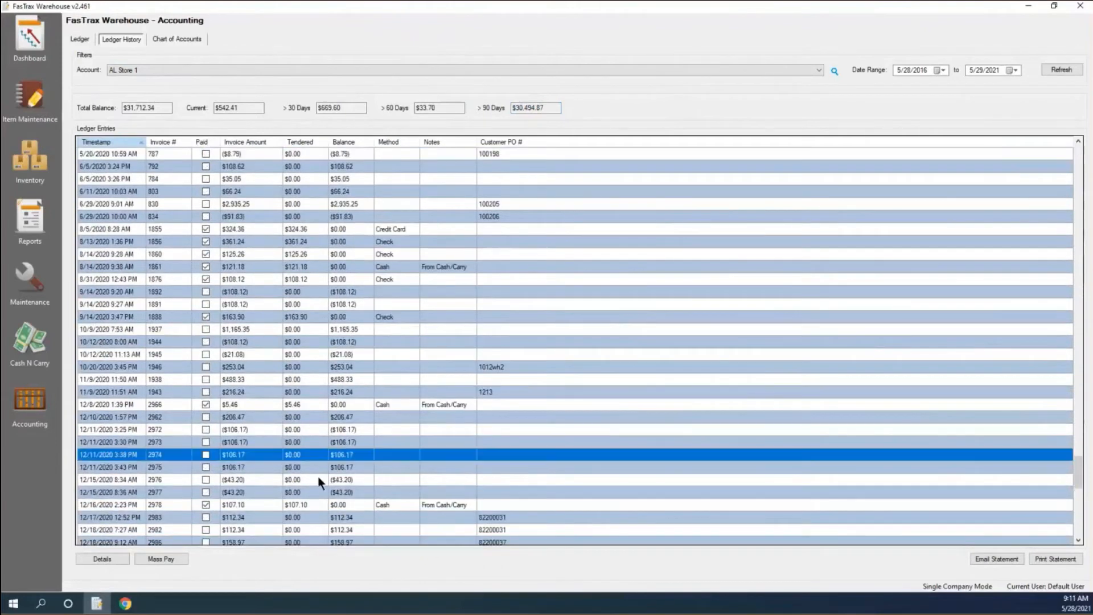
pyautogui.doubleClick(98, 454)
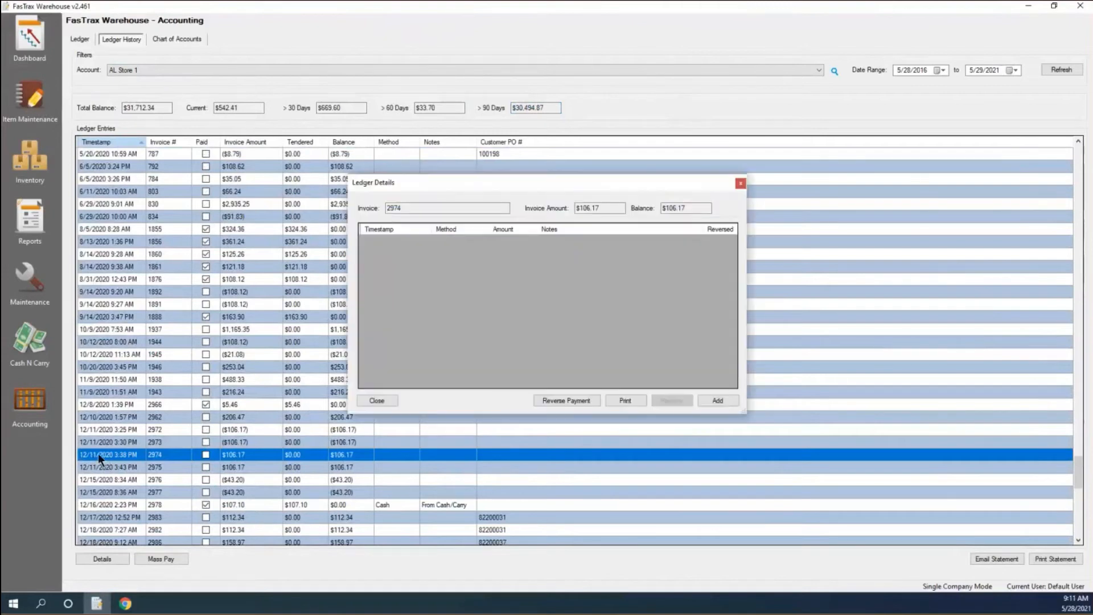
pyautogui.click(740, 183)
pyautogui.click(98, 559)
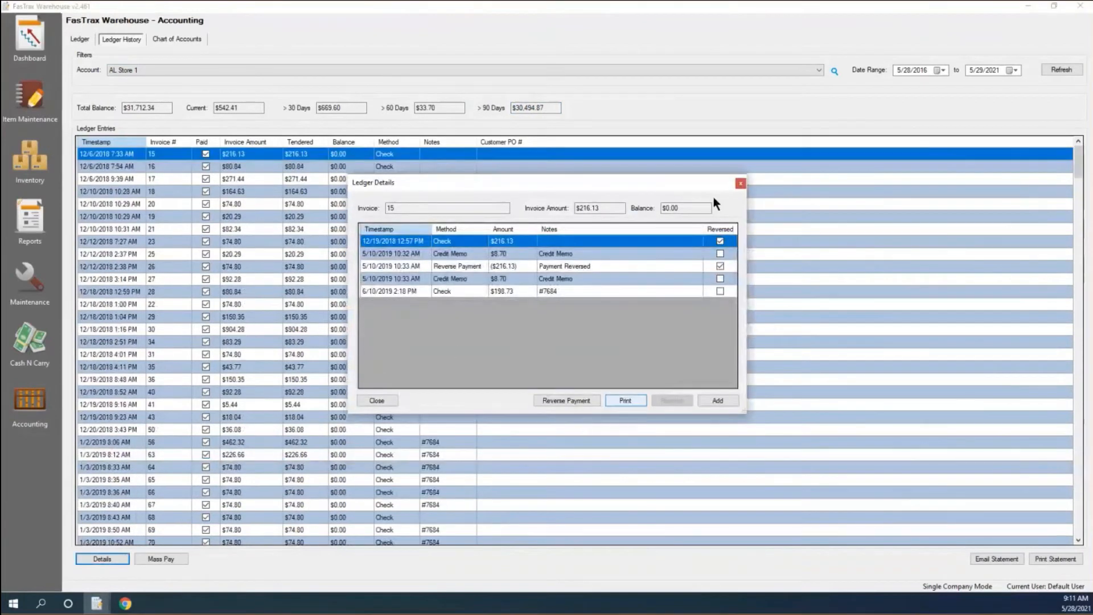
pyautogui.click(741, 183)
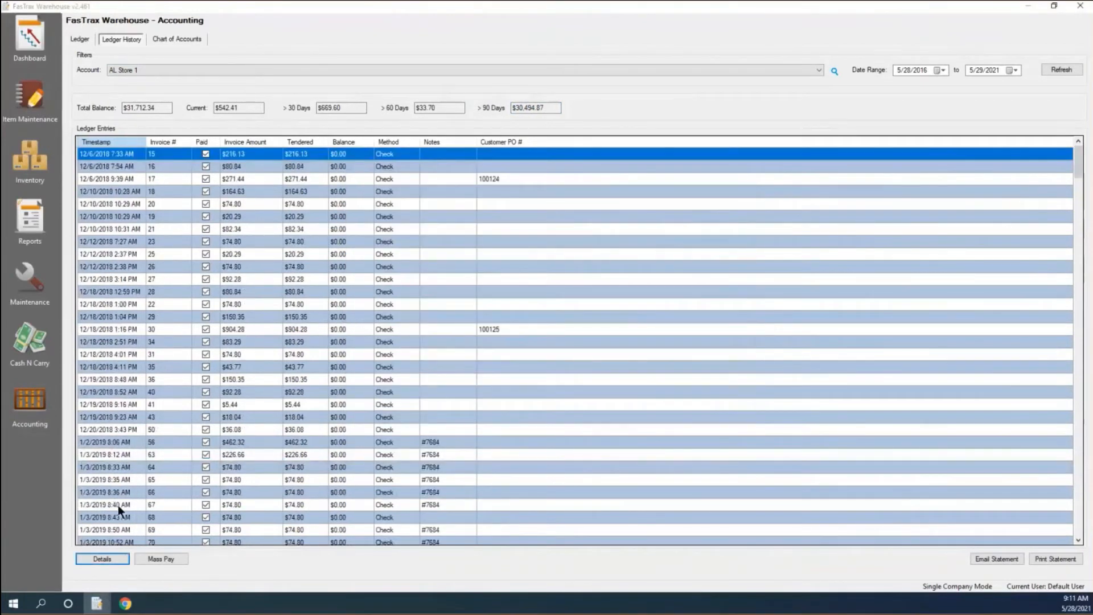
# Open the ledger details of the unpaid $293.94 invoice from 4/8/2020 and check its amount and balance
pyautogui.scroll(-7, 117, 502)
pyautogui.scroll(-15, 116, 497)
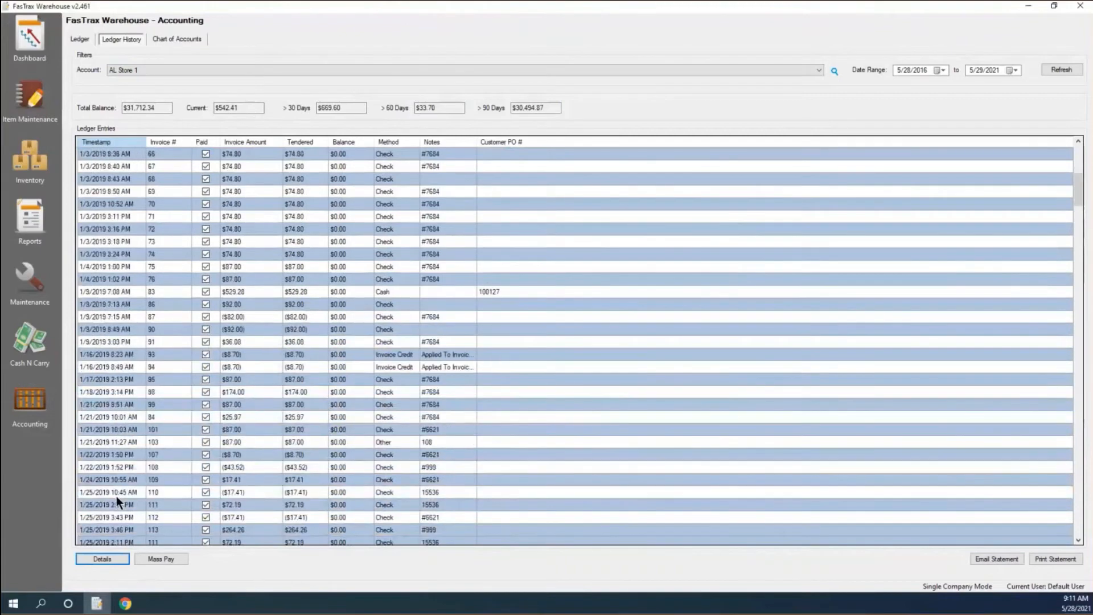
pyautogui.scroll(-15, 116, 497)
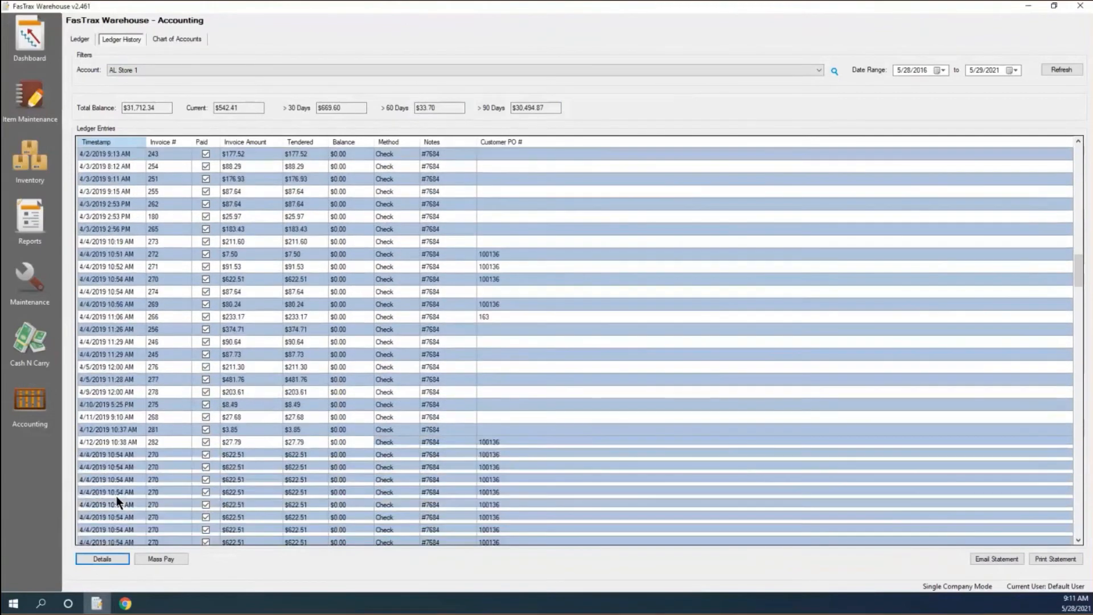
pyautogui.scroll(-15, 116, 496)
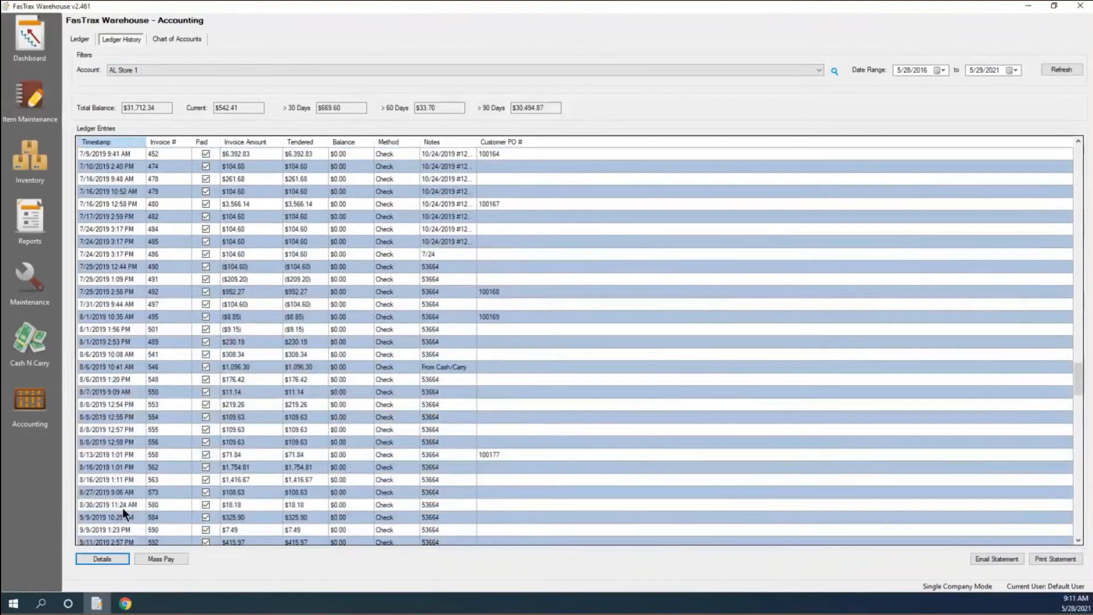
pyautogui.scroll(-12, 122, 508)
pyautogui.scroll(-5, 122, 508)
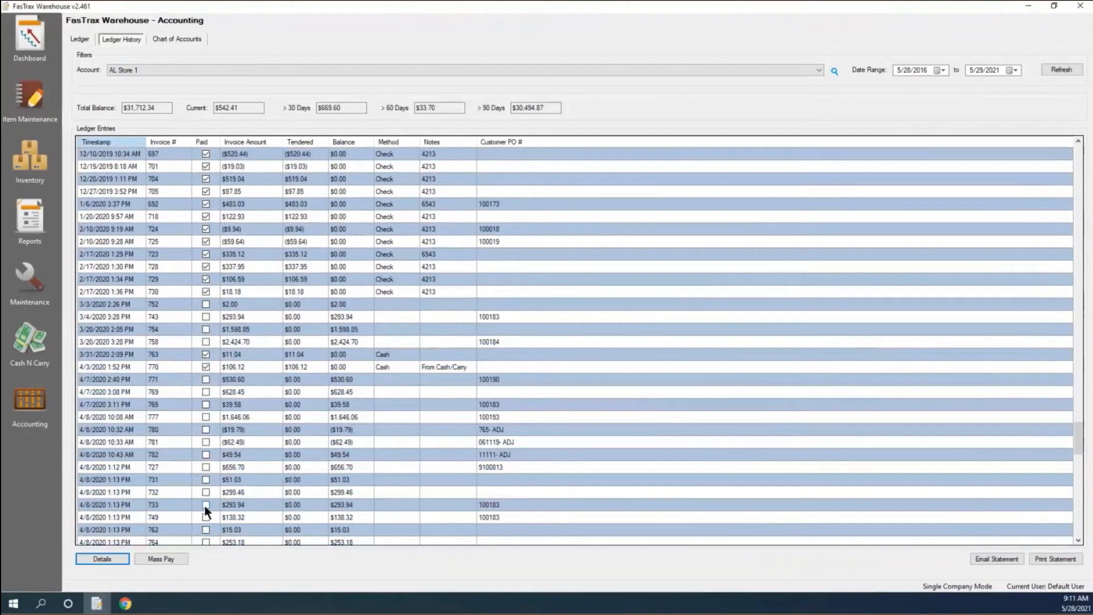
pyautogui.click(206, 509)
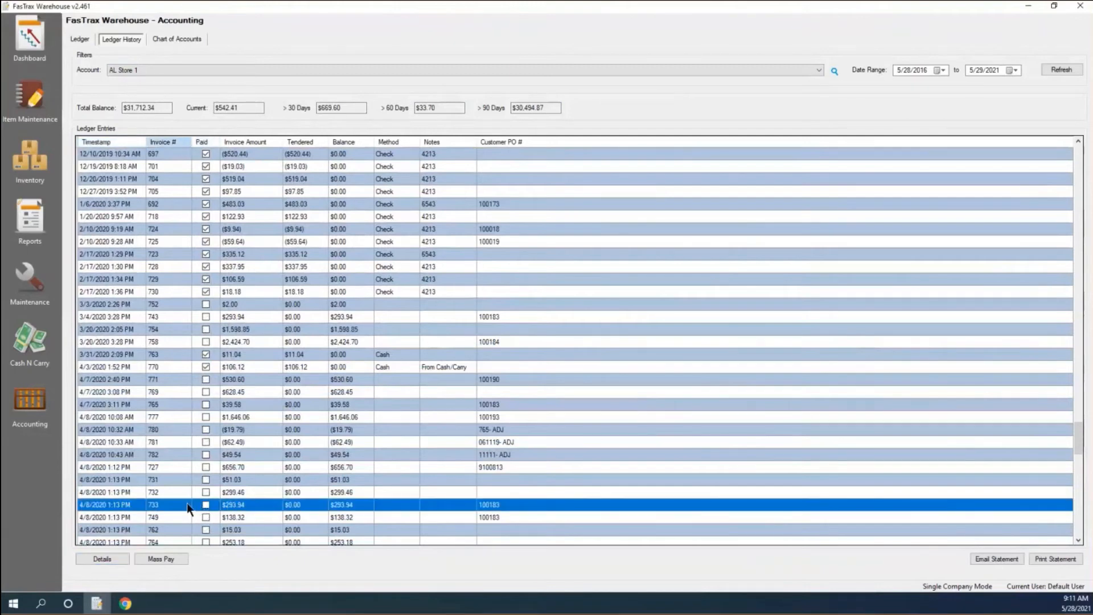
pyautogui.doubleClick(186, 503)
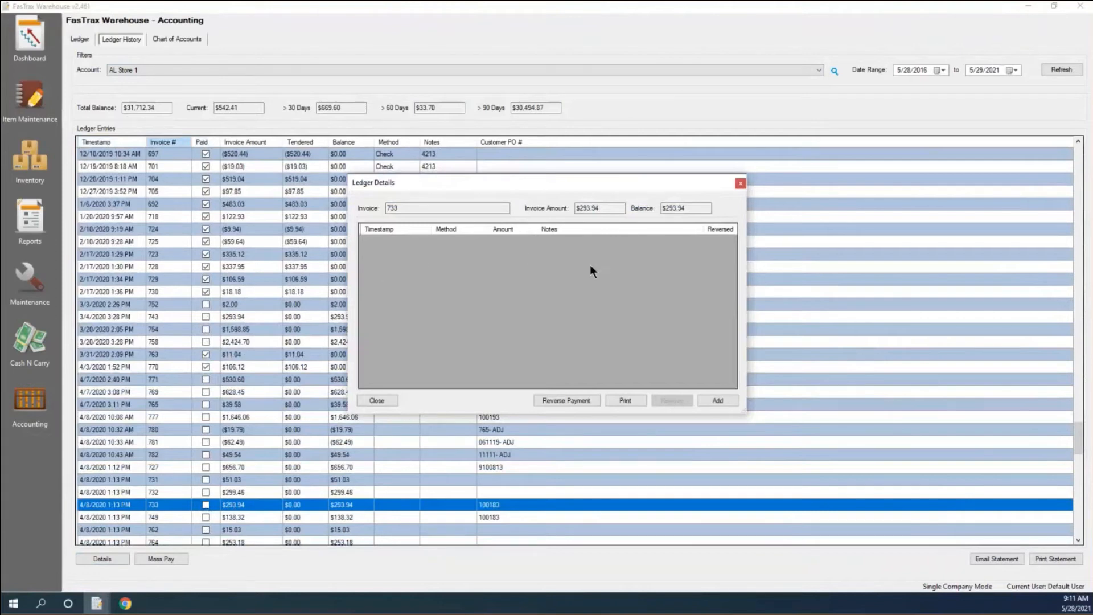
pyautogui.moveTo(612, 208); pyautogui.dragTo(535, 221)
pyautogui.moveTo(695, 208); pyautogui.dragTo(660, 209)
# Add a $200.00 payment by check to the invoice with the note "Check 1234" and save it
pyautogui.click(722, 402)
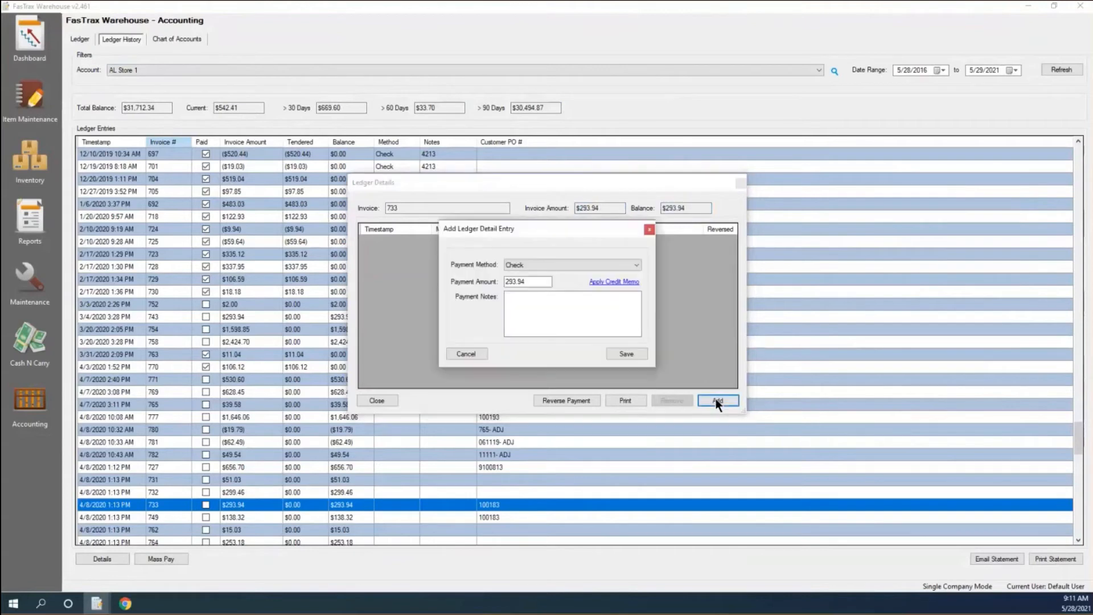
pyautogui.click(637, 265)
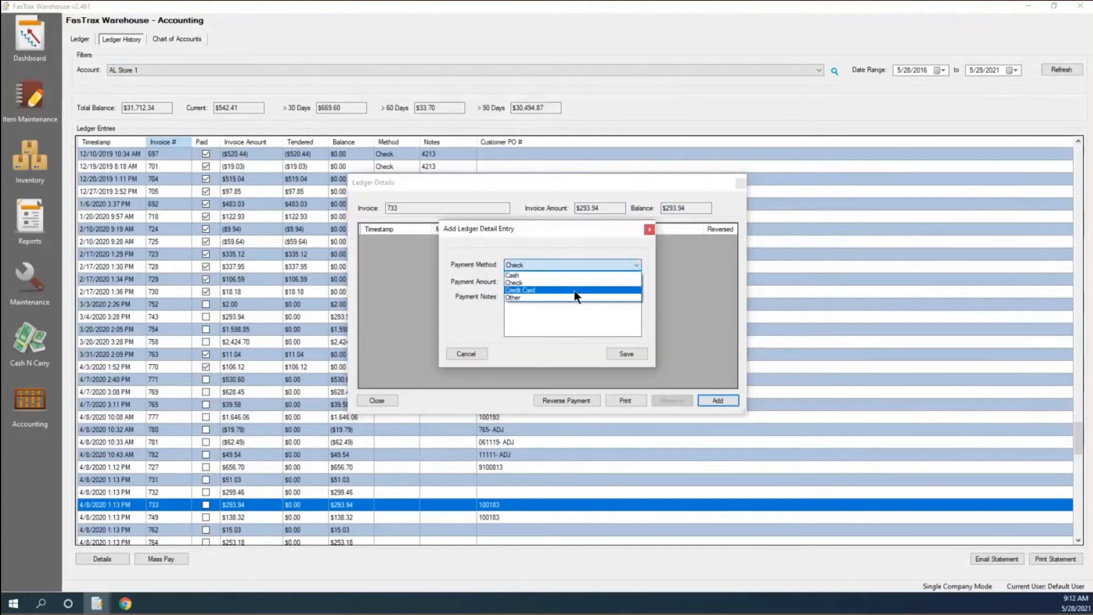
pyautogui.click(527, 283)
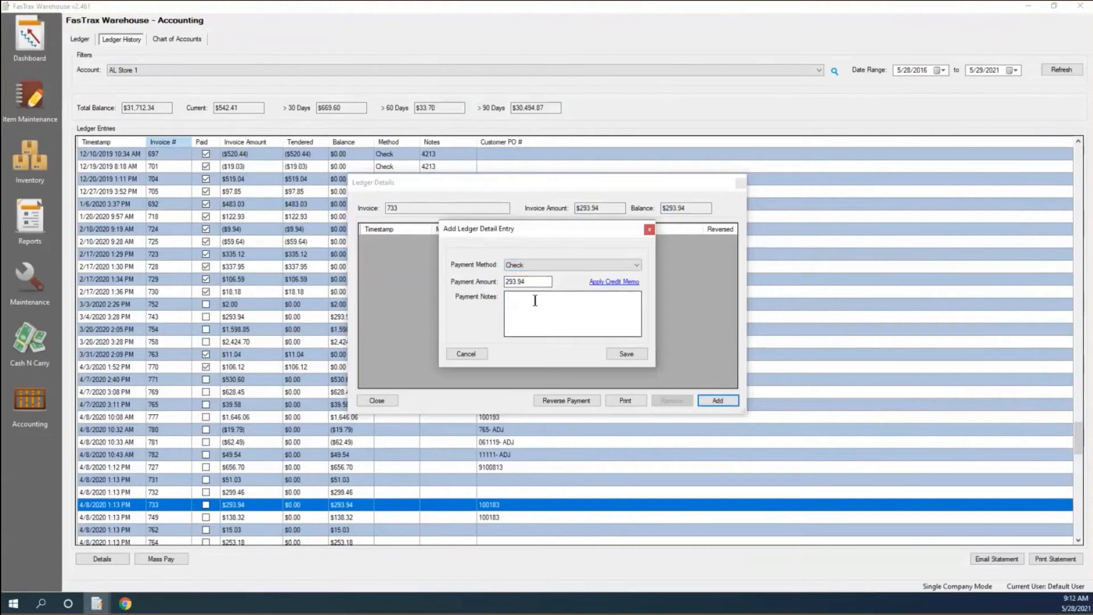
pyautogui.click(536, 300)
pyautogui.write('Che')
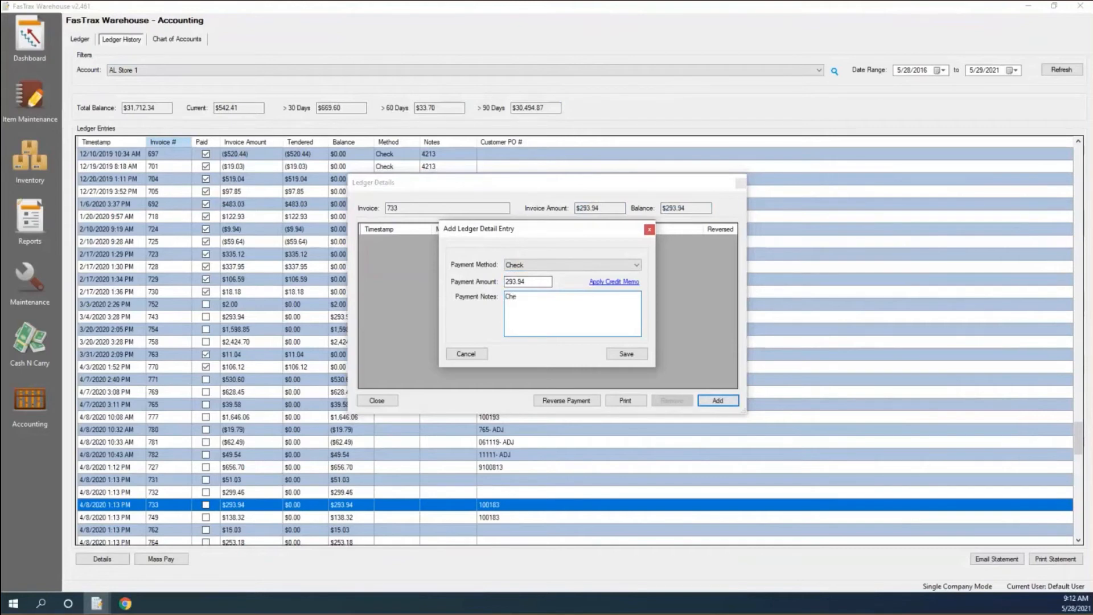
pyautogui.write('ck 1234')
pyautogui.click(526, 282)
pyautogui.doubleClick(525, 282)
pyautogui.write('200.00')
pyautogui.click(630, 351)
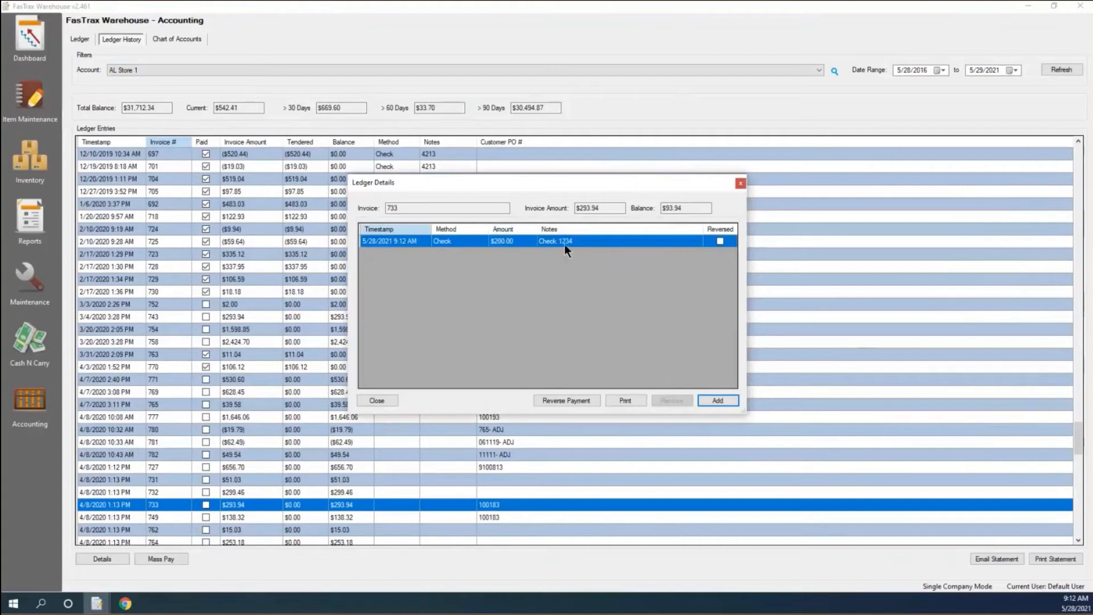
# Check the invoice amount and balance, and reverse the $200.00 check payment
pyautogui.moveTo(602, 208); pyautogui.dragTo(576, 209)
pyautogui.click(673, 210)
pyautogui.doubleClick(673, 210)
pyautogui.click(454, 244)
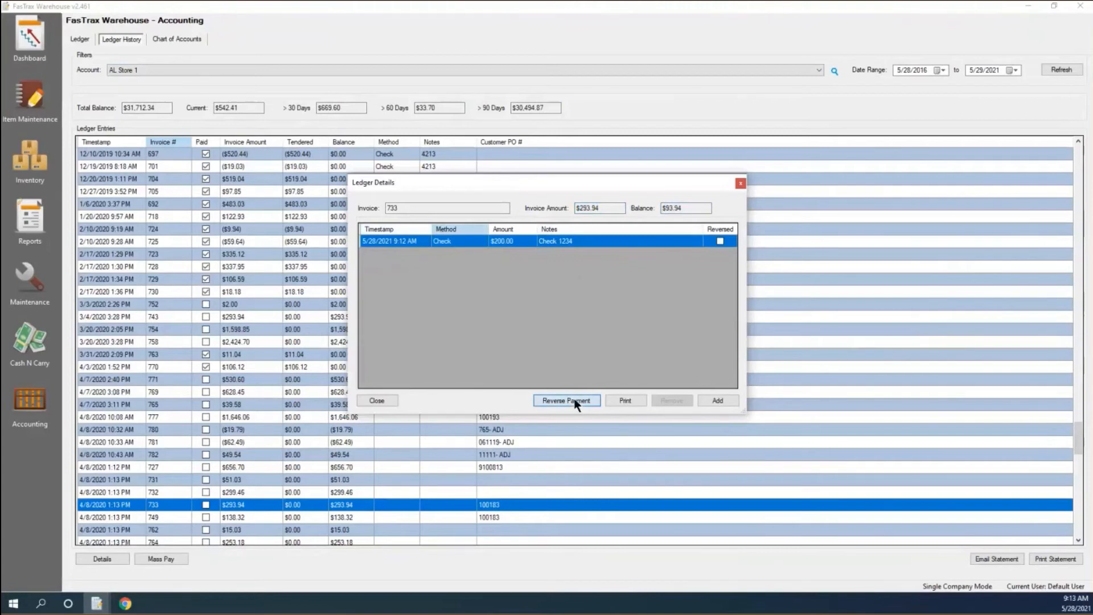
pyautogui.click(576, 405)
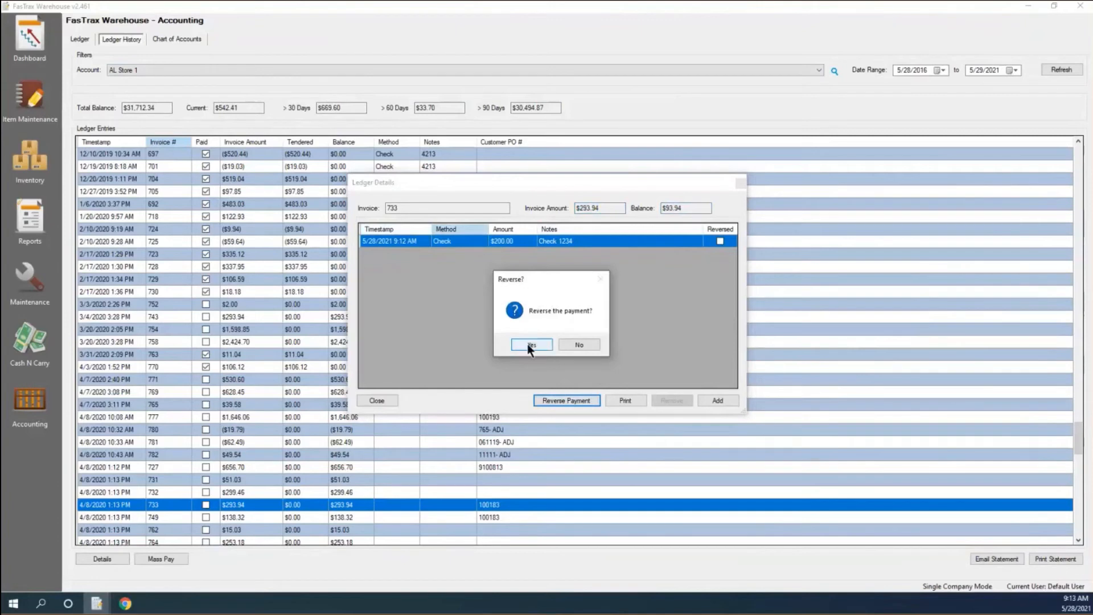
pyautogui.click(530, 345)
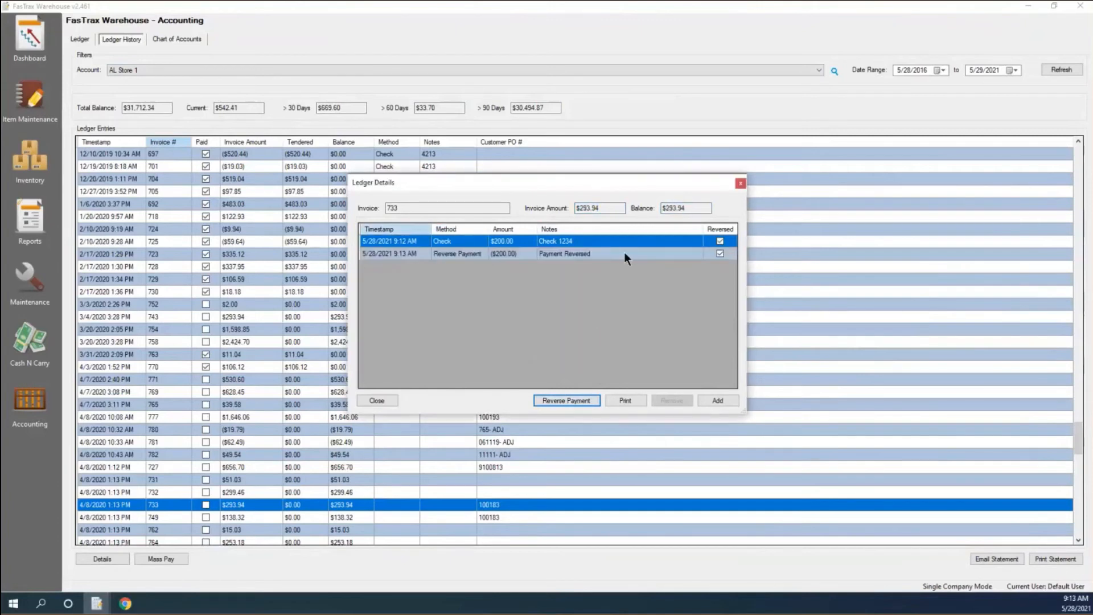
# Review the payment reversal entry with the invoice amount and balance, and close the ledger details
pyautogui.click(541, 255)
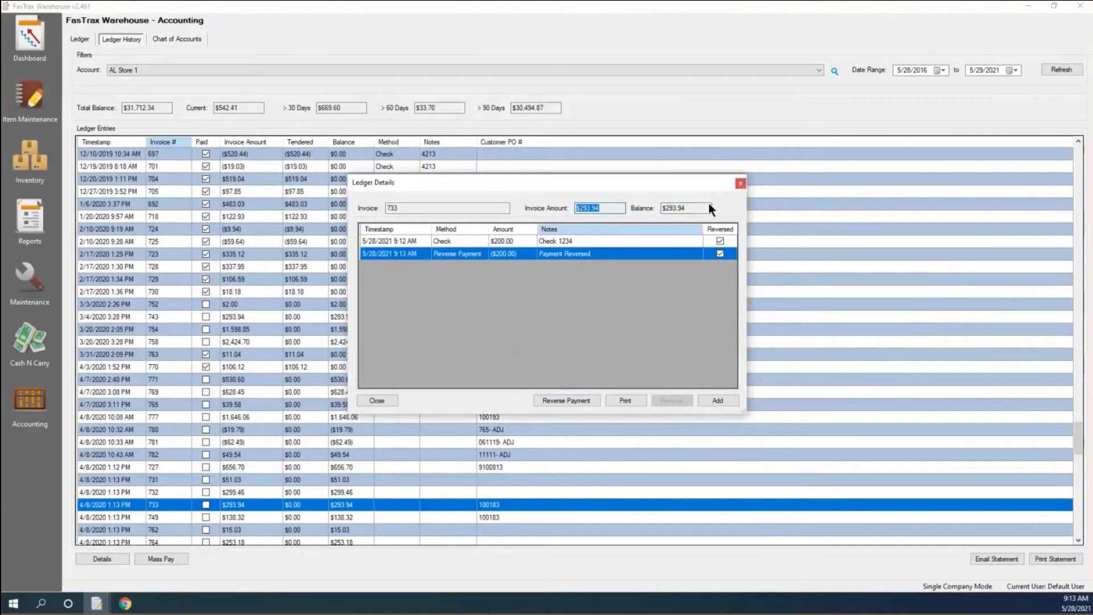
pyautogui.click(675, 210)
pyautogui.doubleClick(674, 210)
pyautogui.click(376, 400)
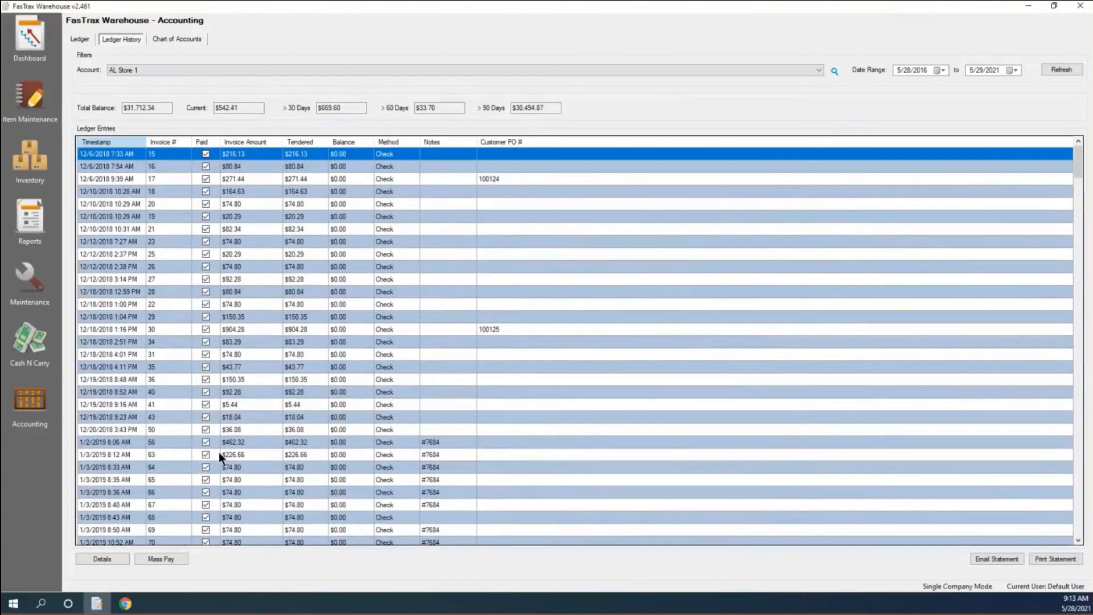
# Open Mass Pay for AL Store 1 and select the seven consecutive unpaid invoices from $1,165.35 (10/9/2020) through $121.88 (1/20/2021 9:15 AM)
pyautogui.click(161, 559)
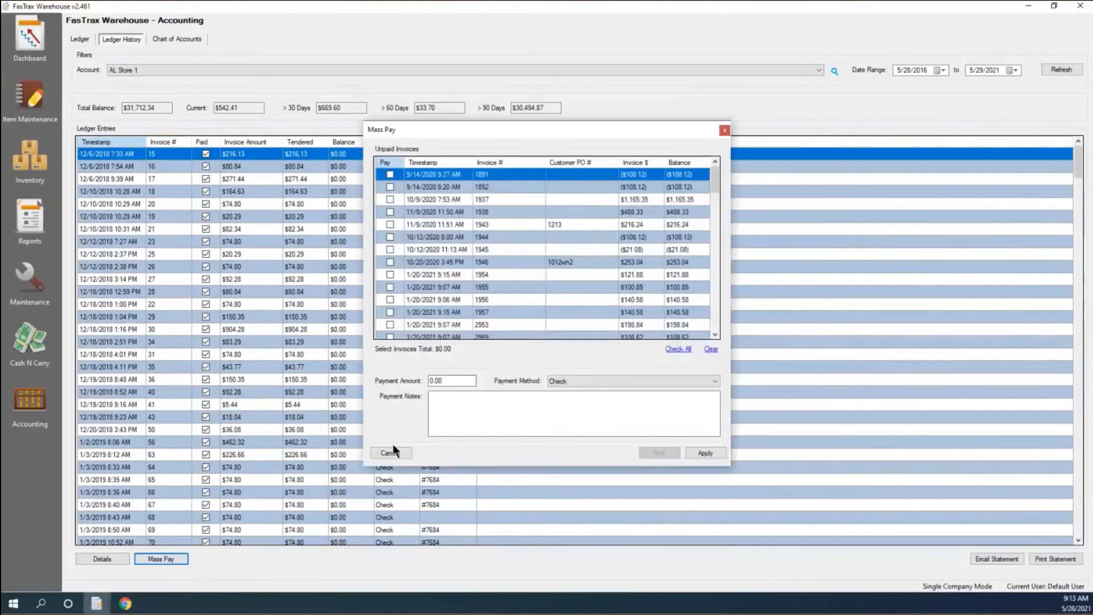
pyautogui.click(390, 199)
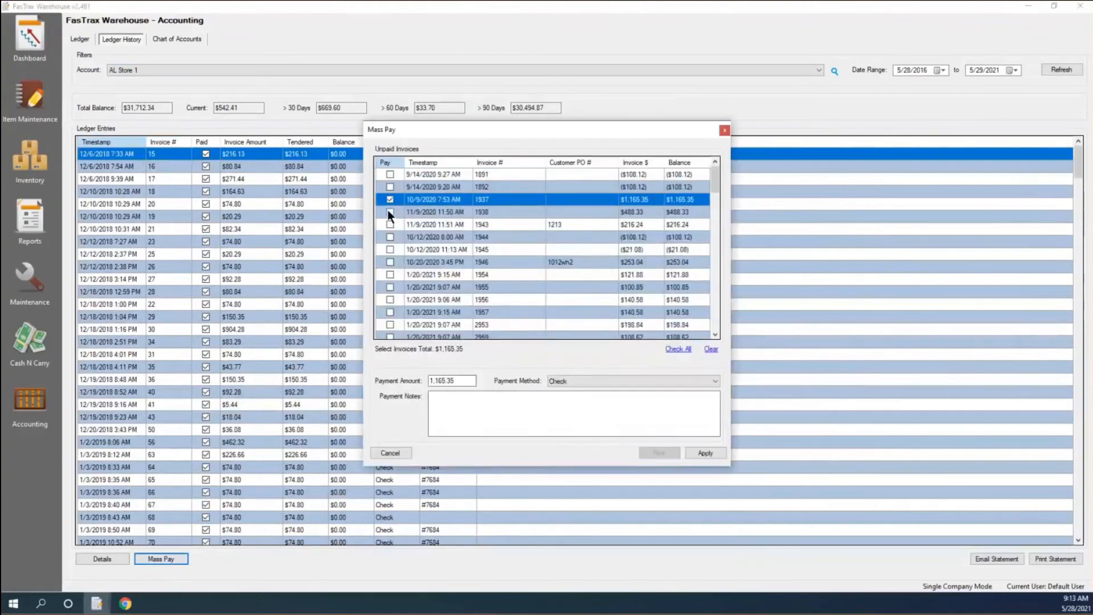
pyautogui.click(390, 212)
pyautogui.click(390, 224)
pyautogui.click(390, 236)
pyautogui.click(391, 249)
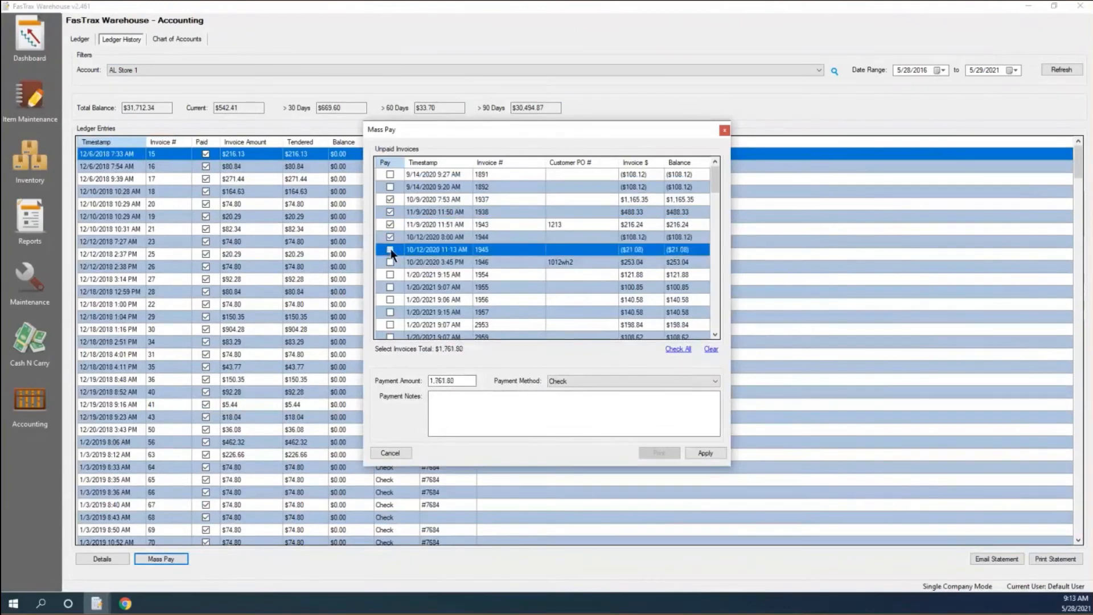
pyautogui.click(390, 262)
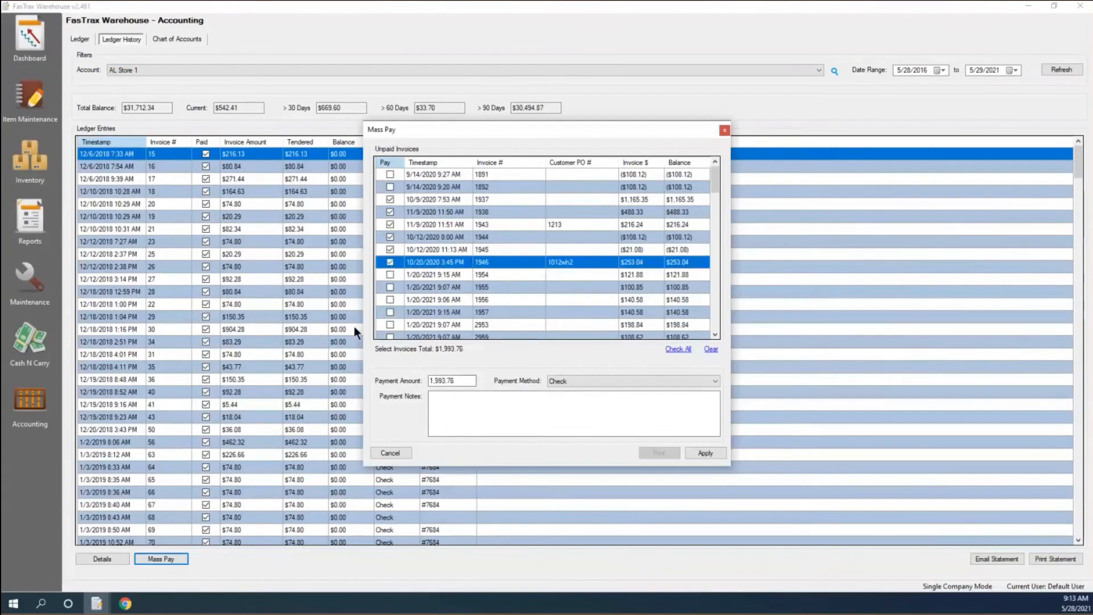
pyautogui.moveTo(464, 381); pyautogui.dragTo(396, 388)
pyautogui.click(391, 275)
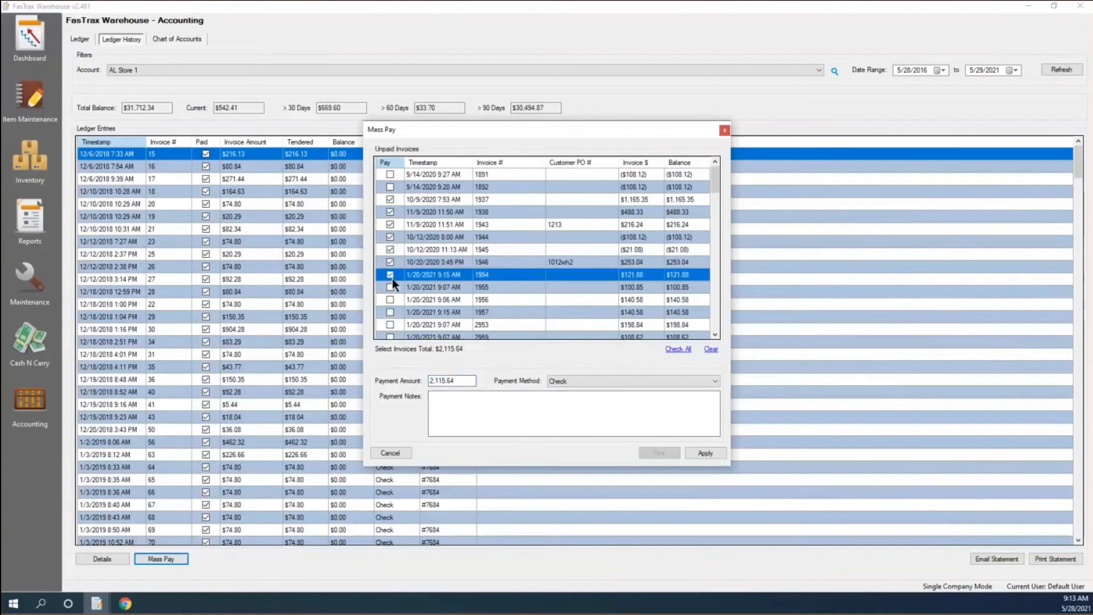
# Check the payment methods, keep Check, apply the $2,115.64 mass payment without notes, and close Mass Pay
pyautogui.click(592, 381)
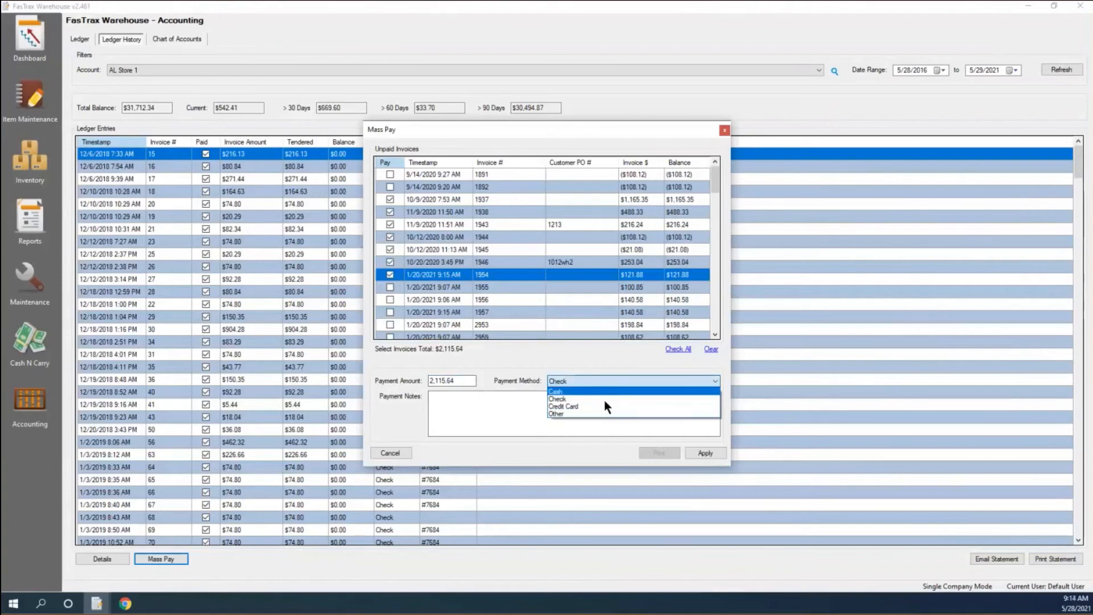
pyautogui.click(489, 410)
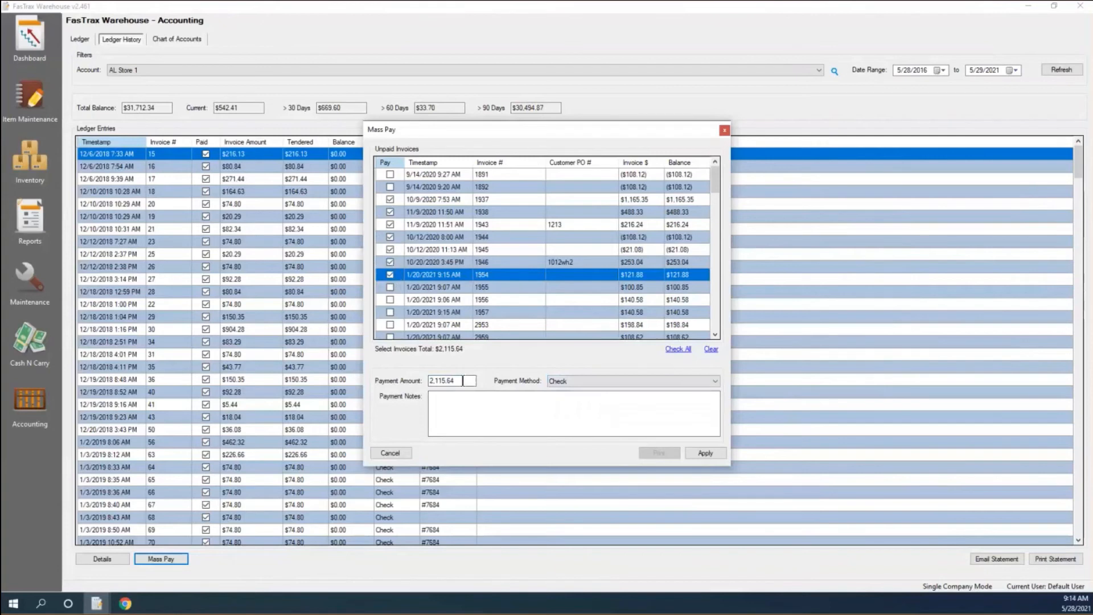
pyautogui.click(706, 453)
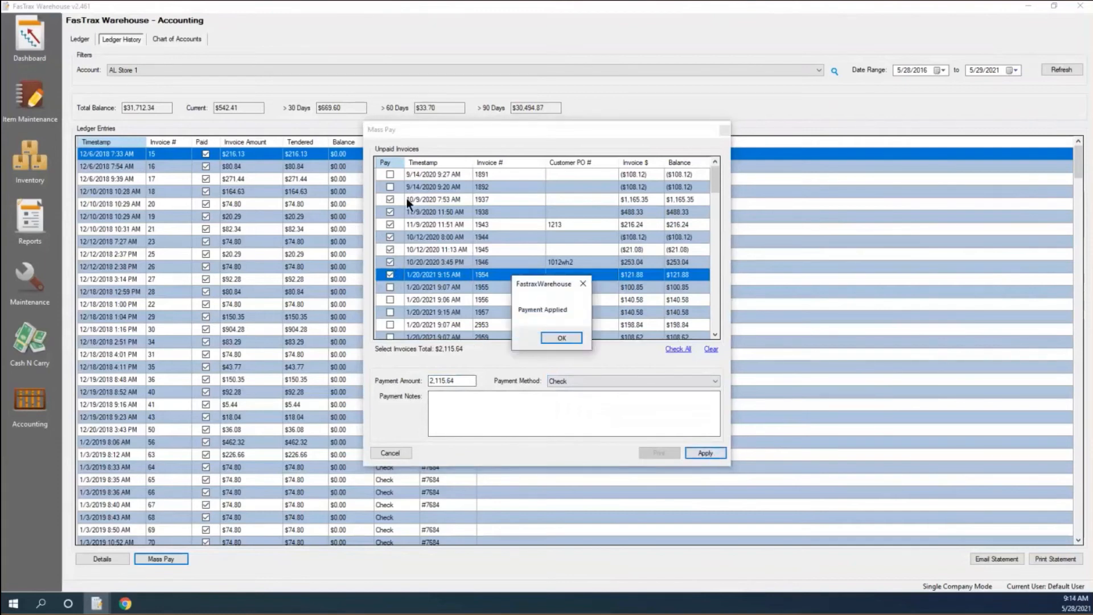
pyautogui.click(560, 339)
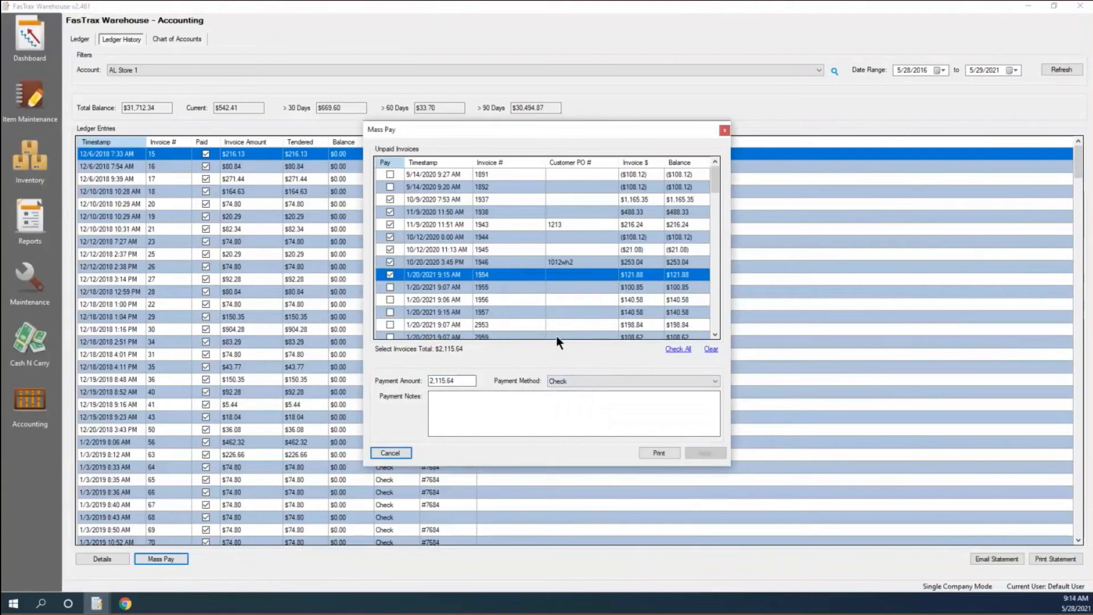
pyautogui.click(391, 453)
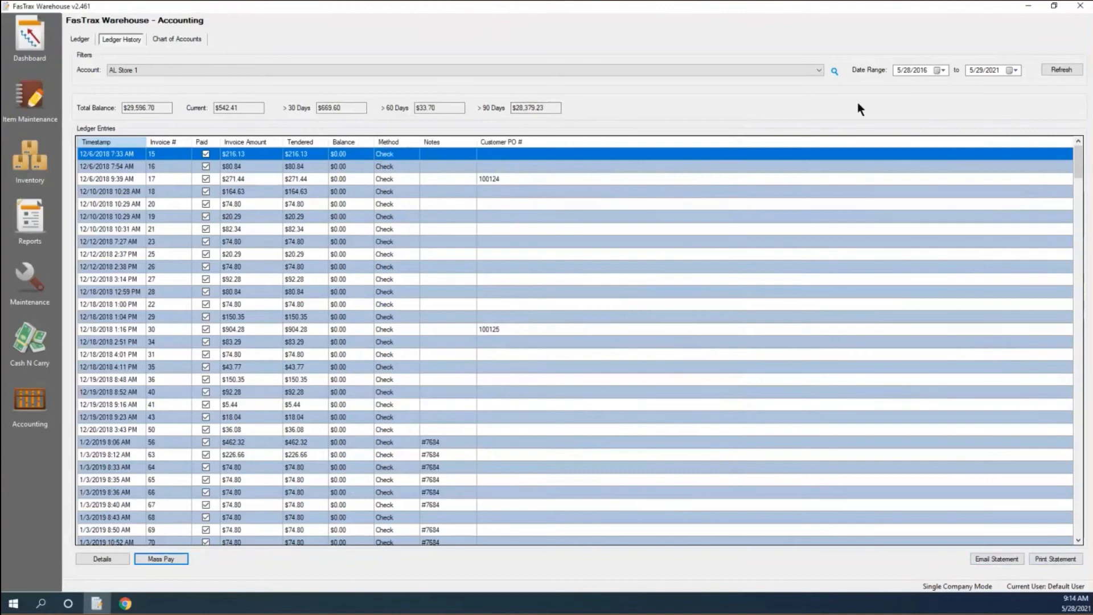
# Set the ledger history's start date to 1/1/2021 and refresh the entries
pyautogui.click(946, 70)
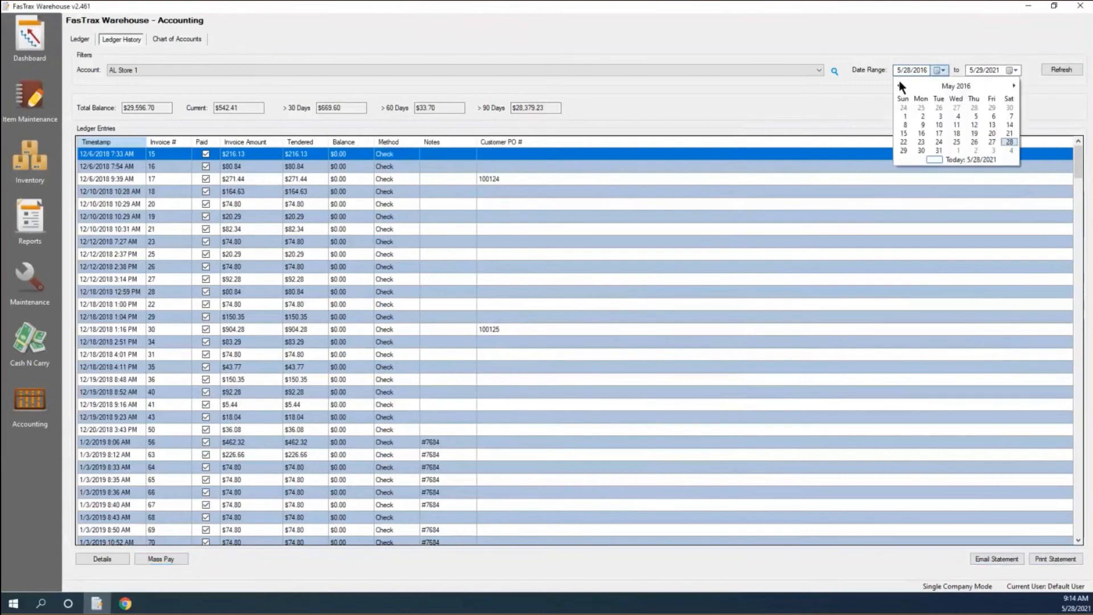
pyautogui.click(964, 85)
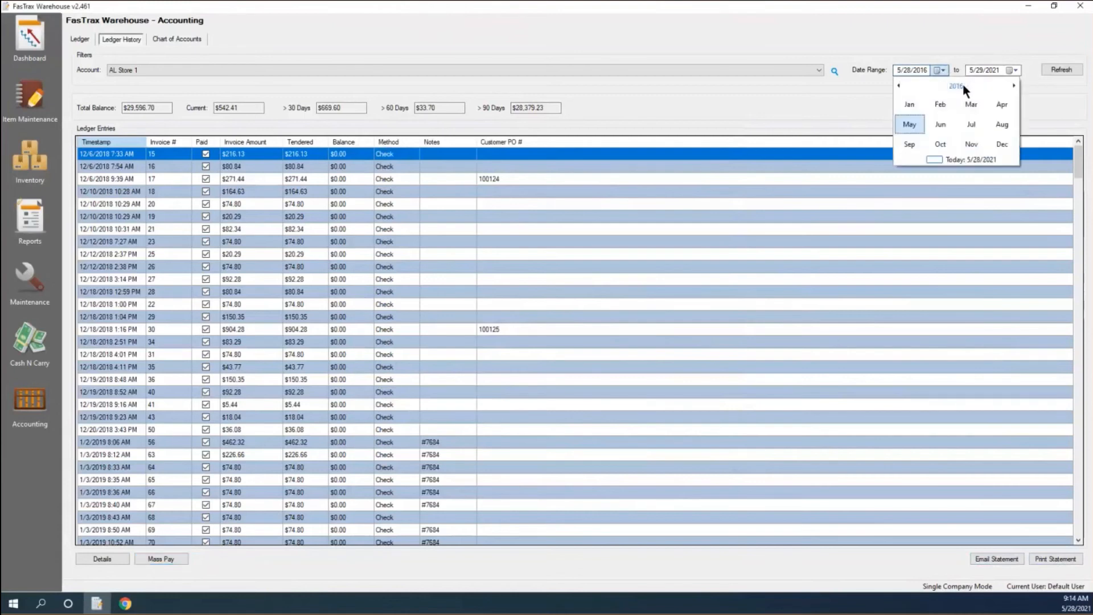
pyautogui.click(963, 85)
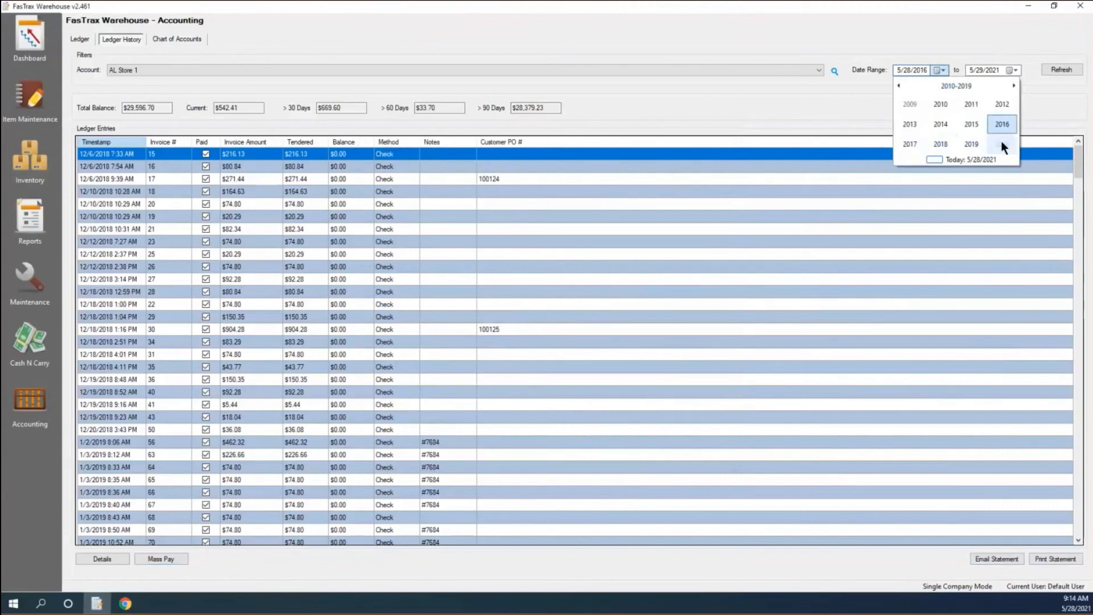
pyautogui.click(1014, 85)
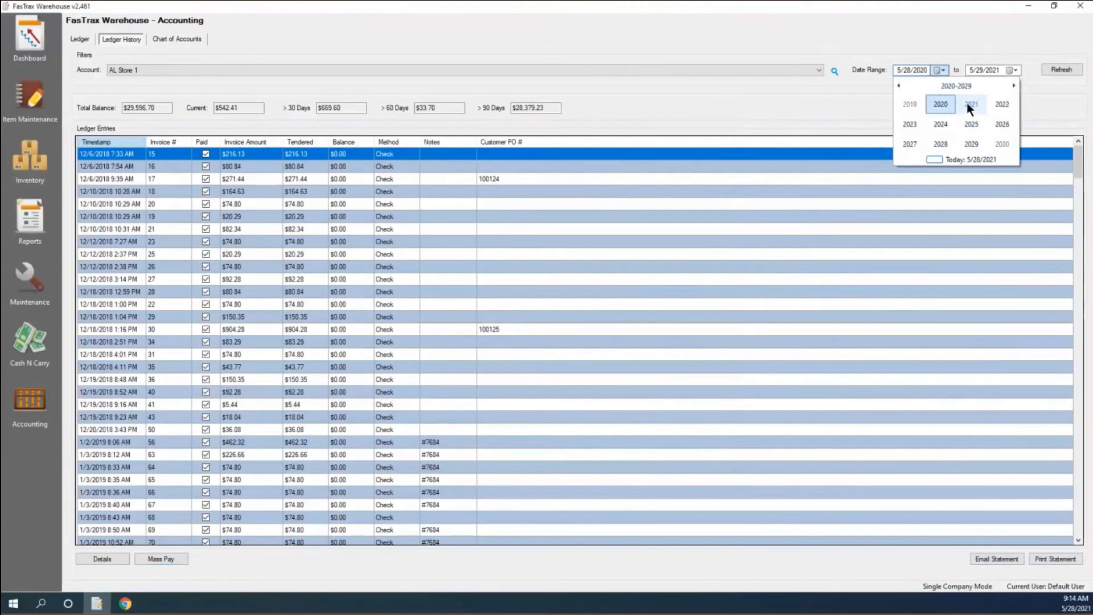
pyautogui.click(968, 104)
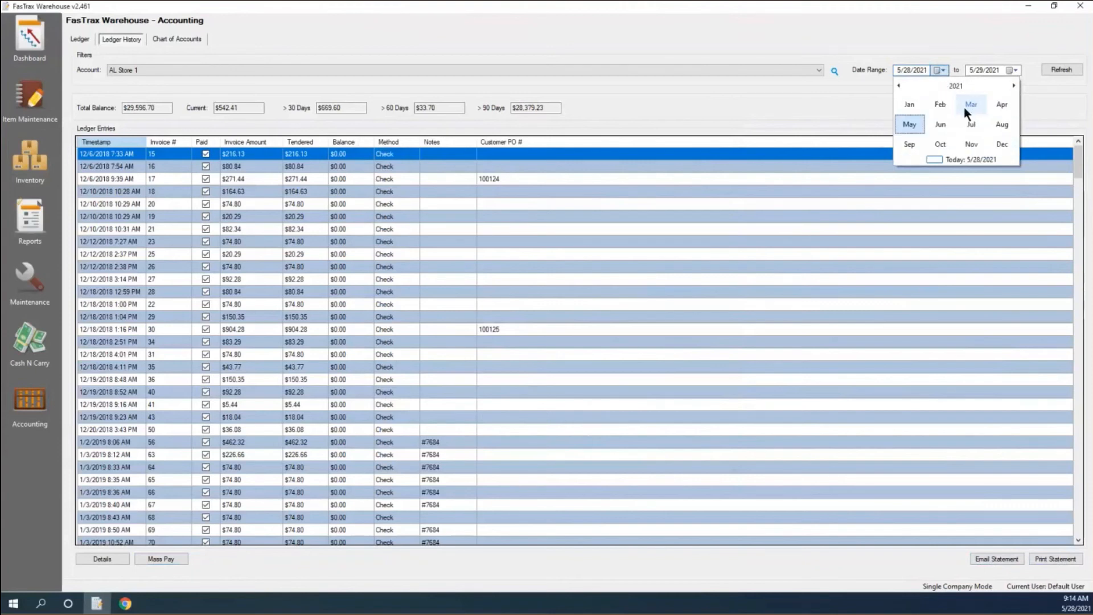
pyautogui.click(909, 104)
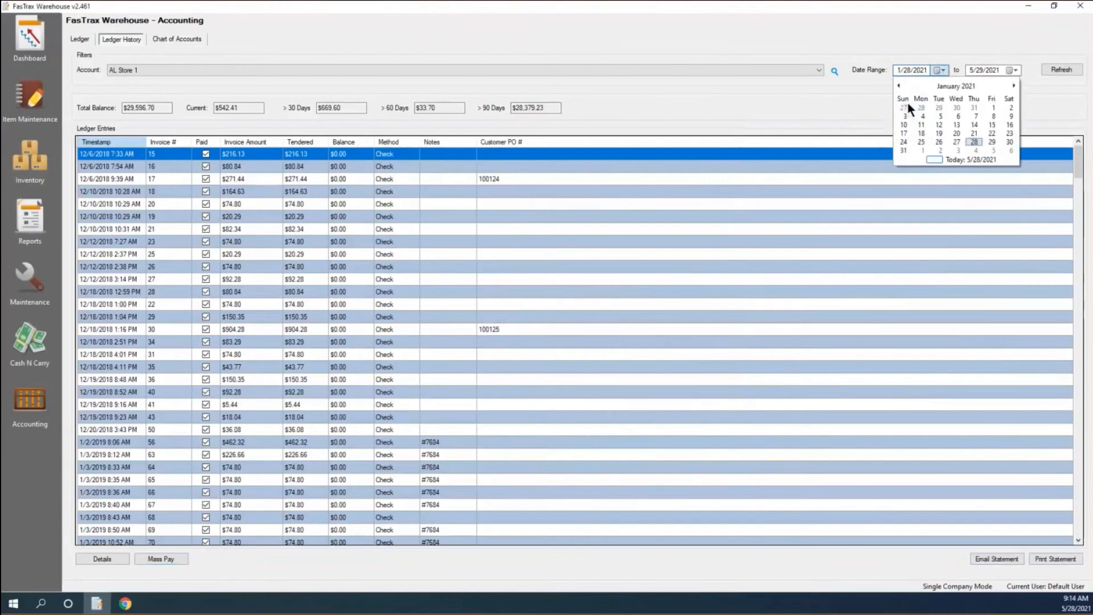
pyautogui.click(994, 107)
pyautogui.click(1063, 70)
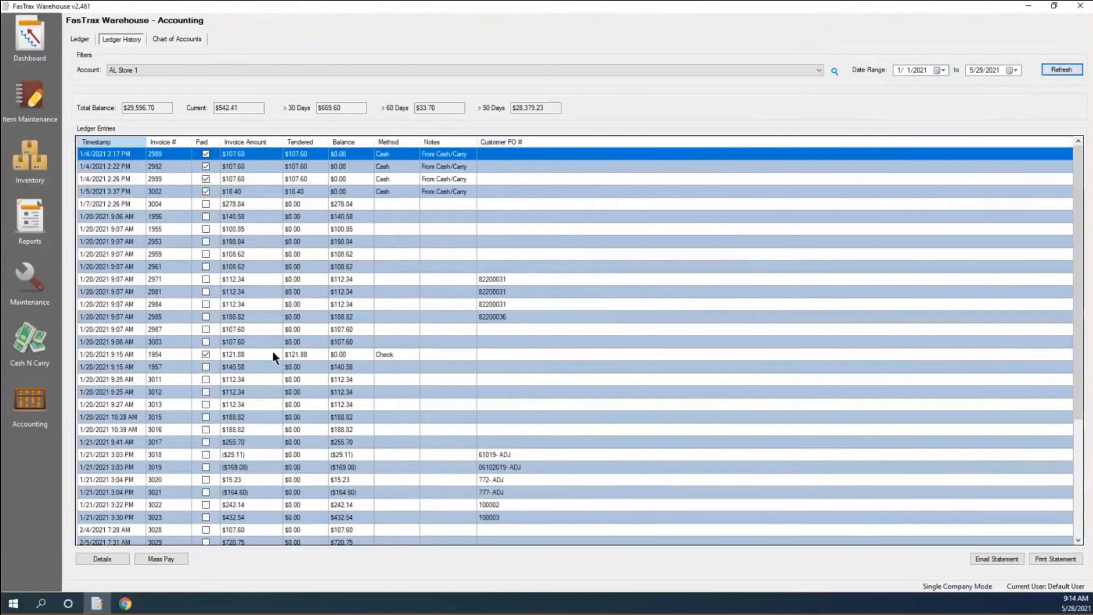
# Open the printable AL Store 1 statement in a maximized viewer, review all its pages, close it, and request the statement by email
pyautogui.click(1061, 560)
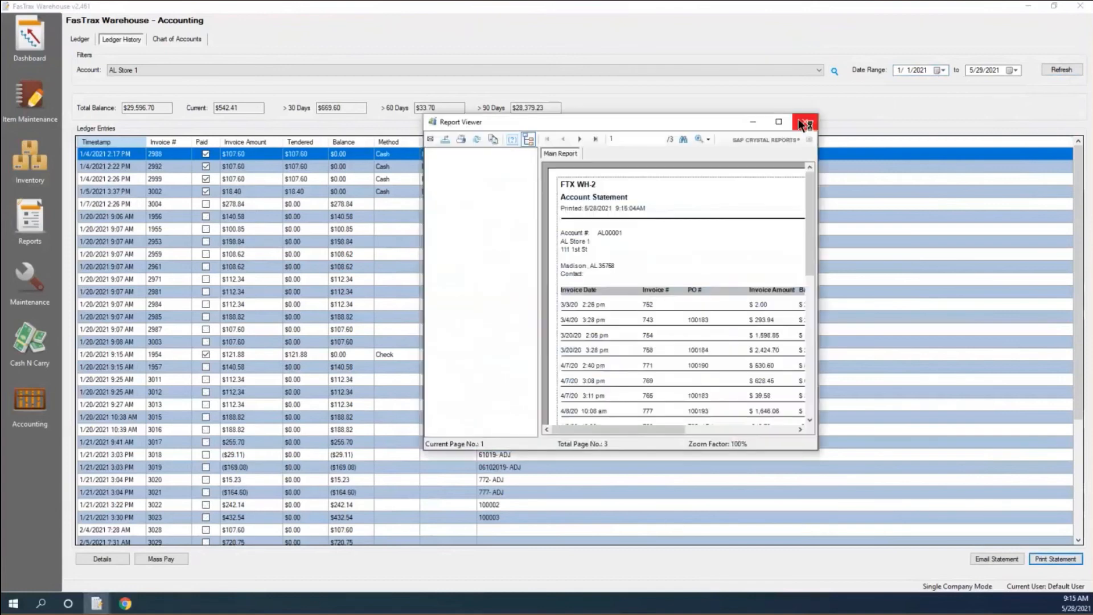
pyautogui.click(781, 118)
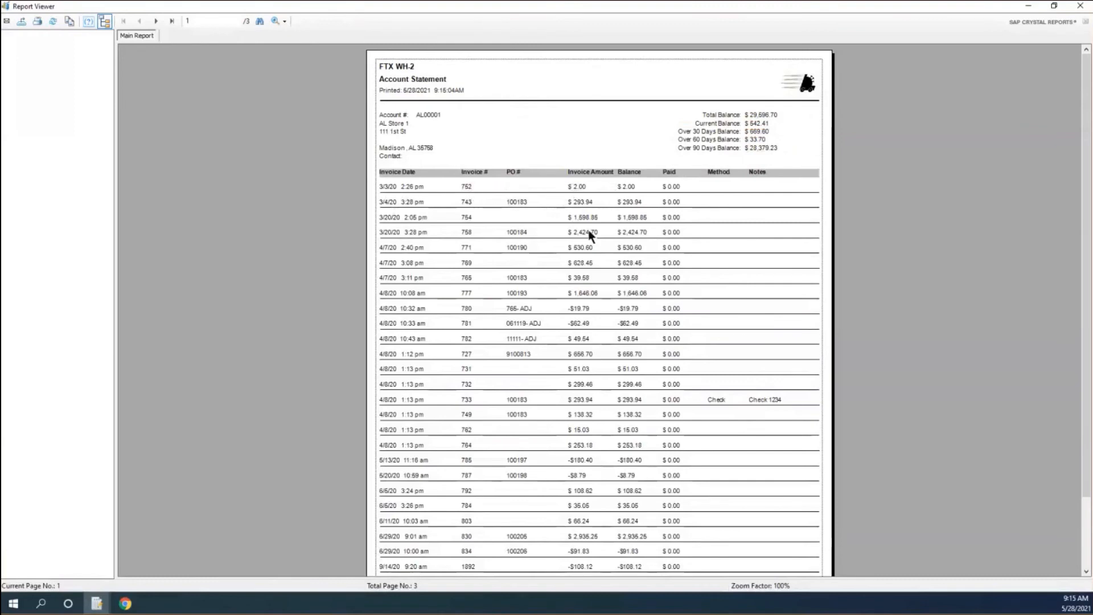
pyautogui.scroll(-2, 572, 285)
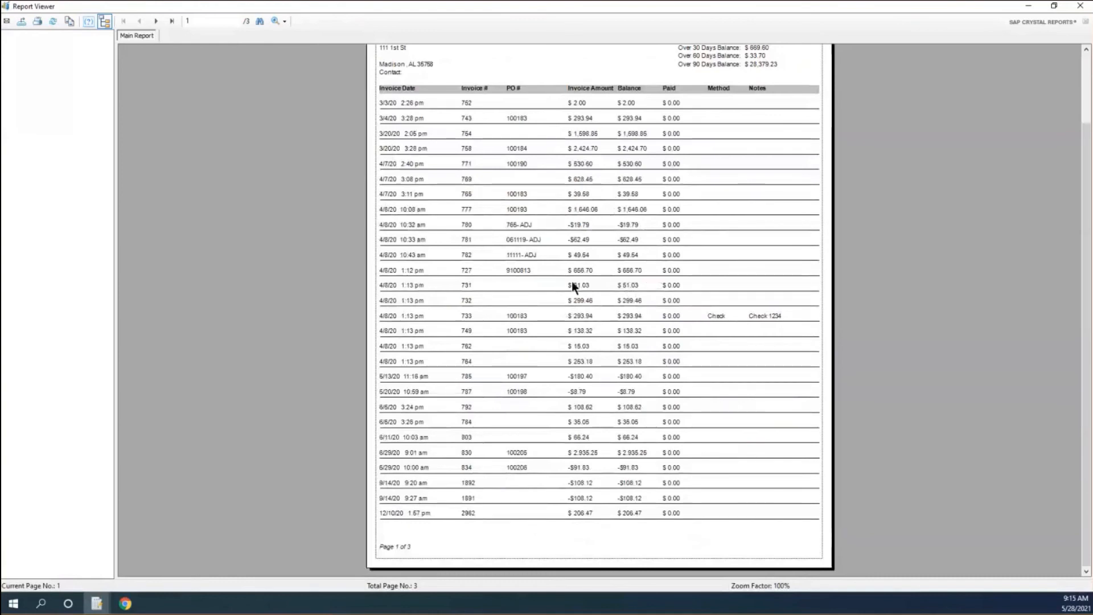
pyautogui.click(156, 22)
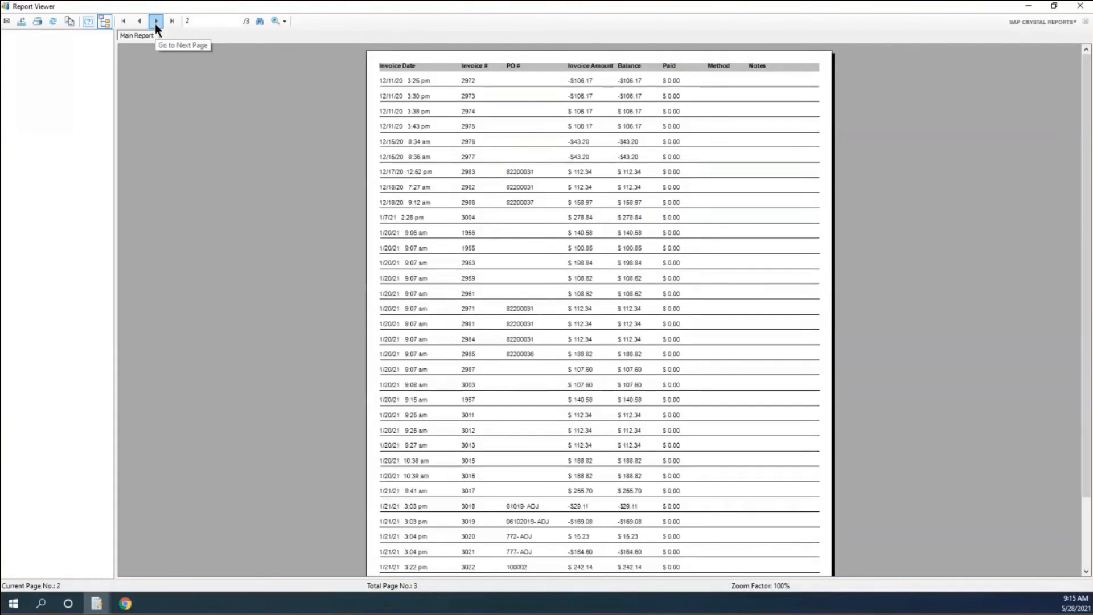
pyautogui.click(155, 22)
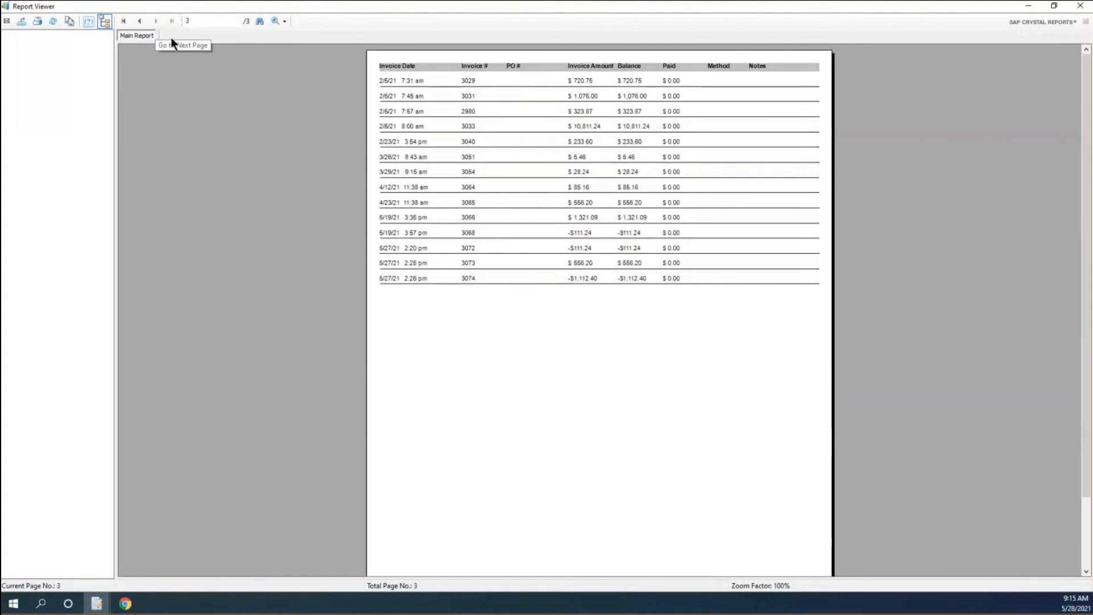
pyautogui.click(1087, 7)
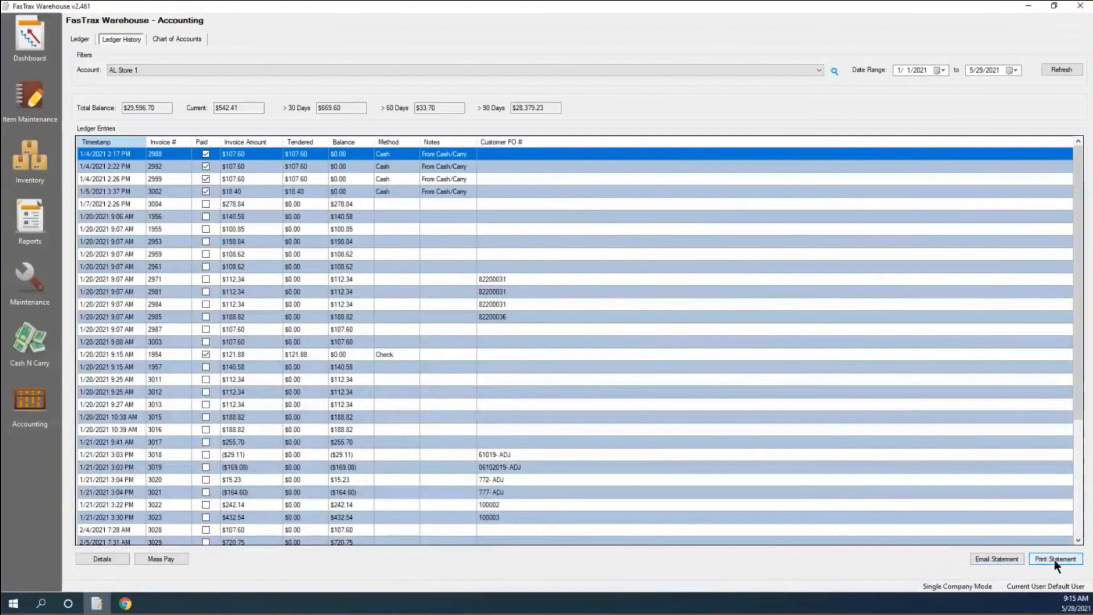
pyautogui.click(1002, 560)
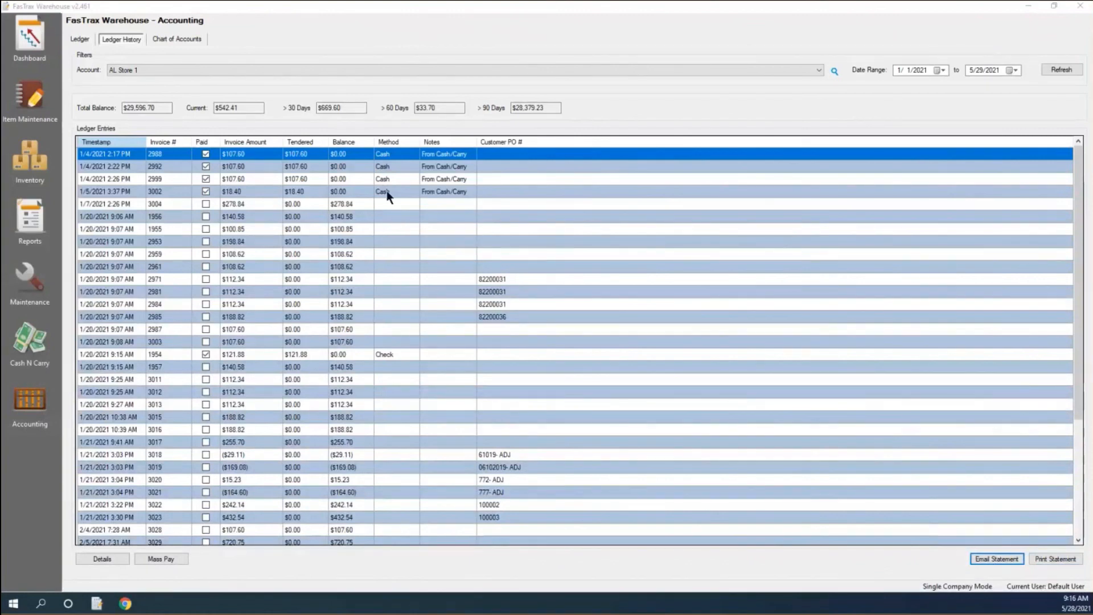
# Switch the ledger history account to AL Store 2 and refresh the entries
pyautogui.click(818, 70)
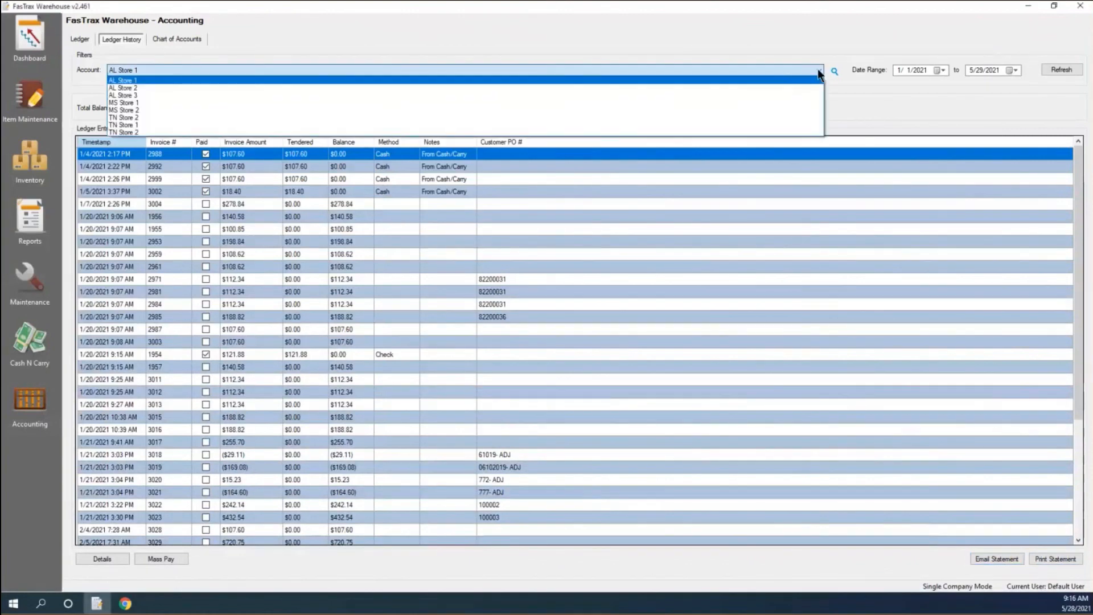
pyautogui.click(764, 89)
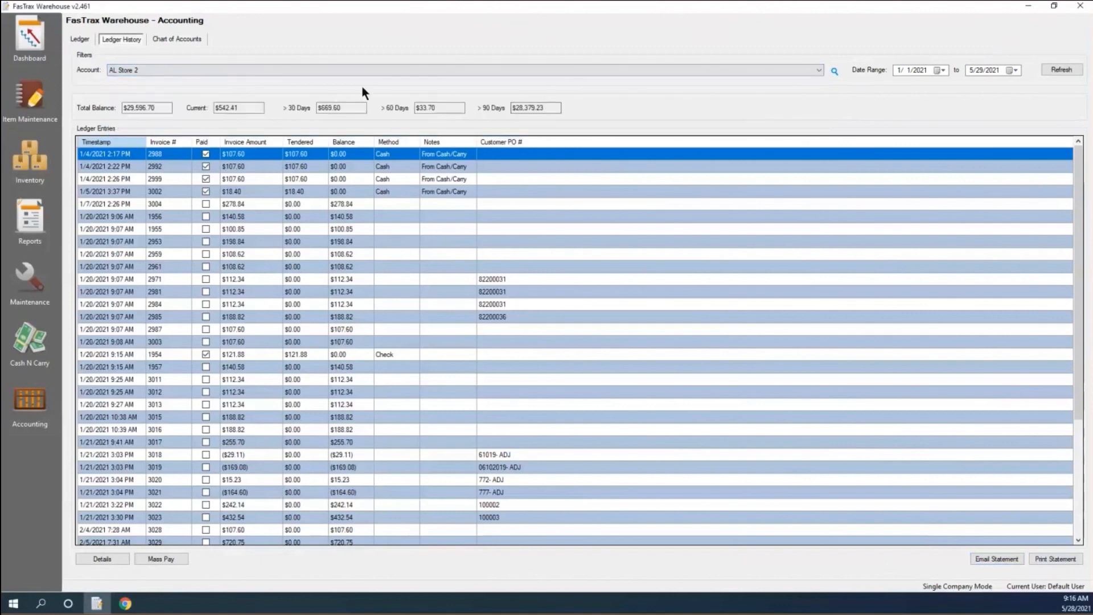
pyautogui.click(1063, 69)
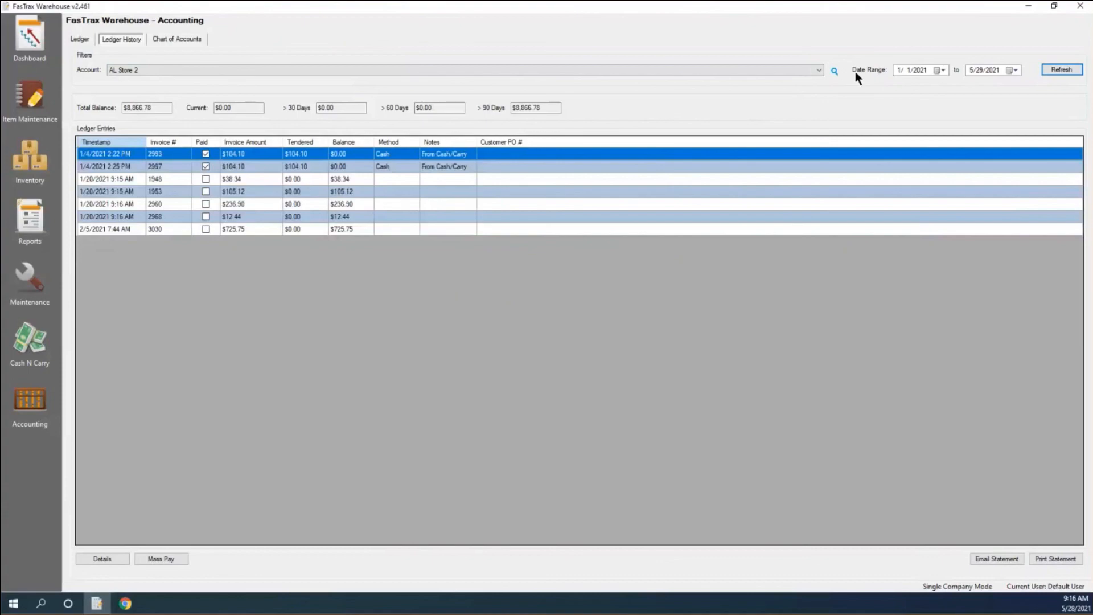
# Minimize FasTrax Warehouse, switch to Chrome, and look through the upcoming and recorded webinars on goftx.com/webinars
pyautogui.click(1029, 7)
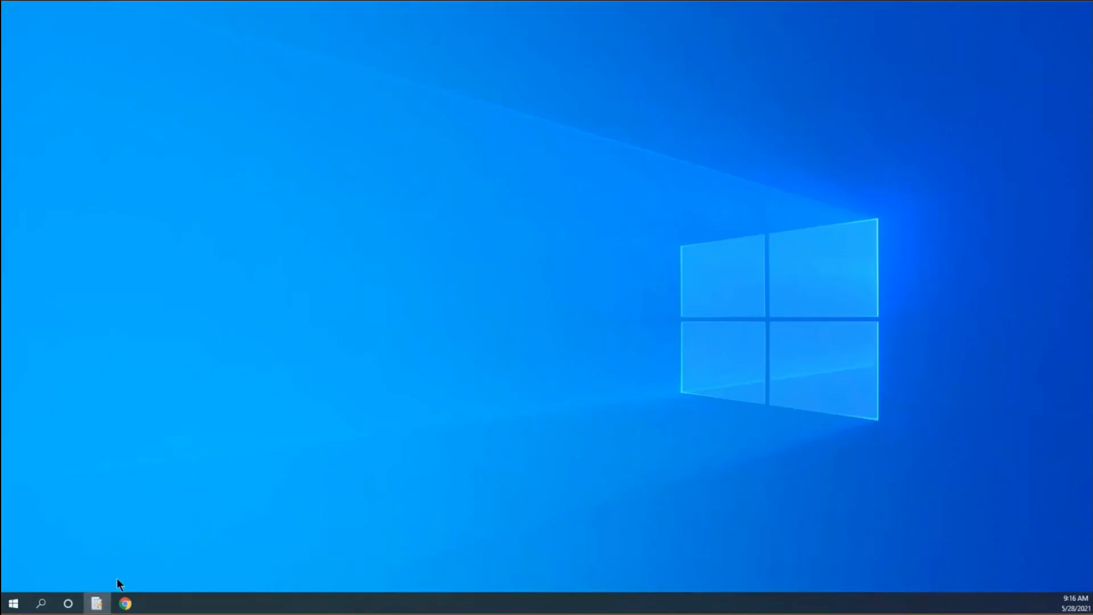
pyautogui.click(126, 605)
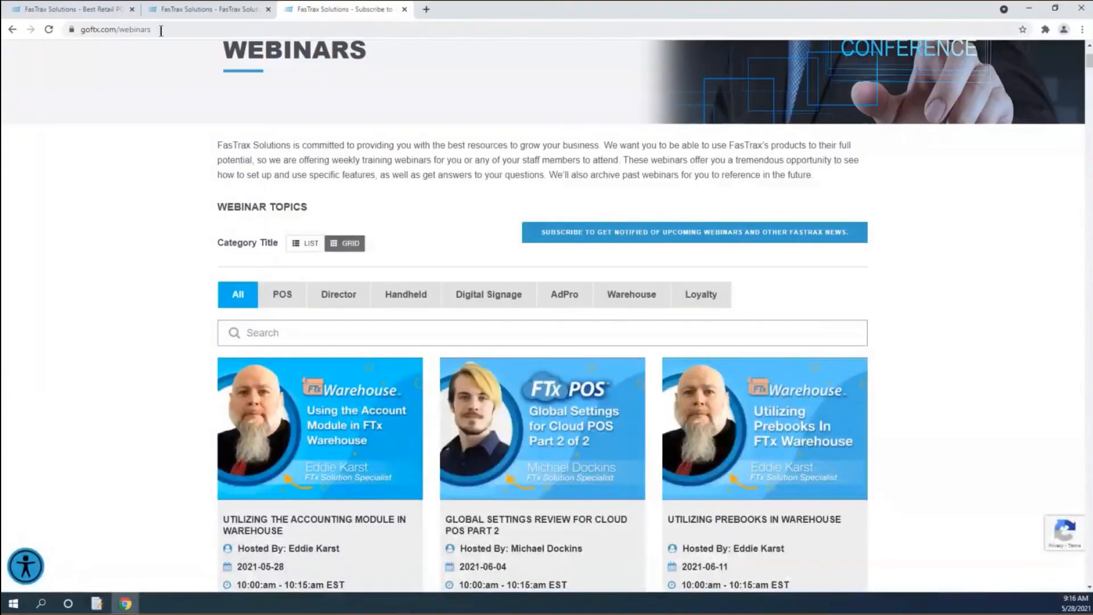
pyautogui.click(136, 29)
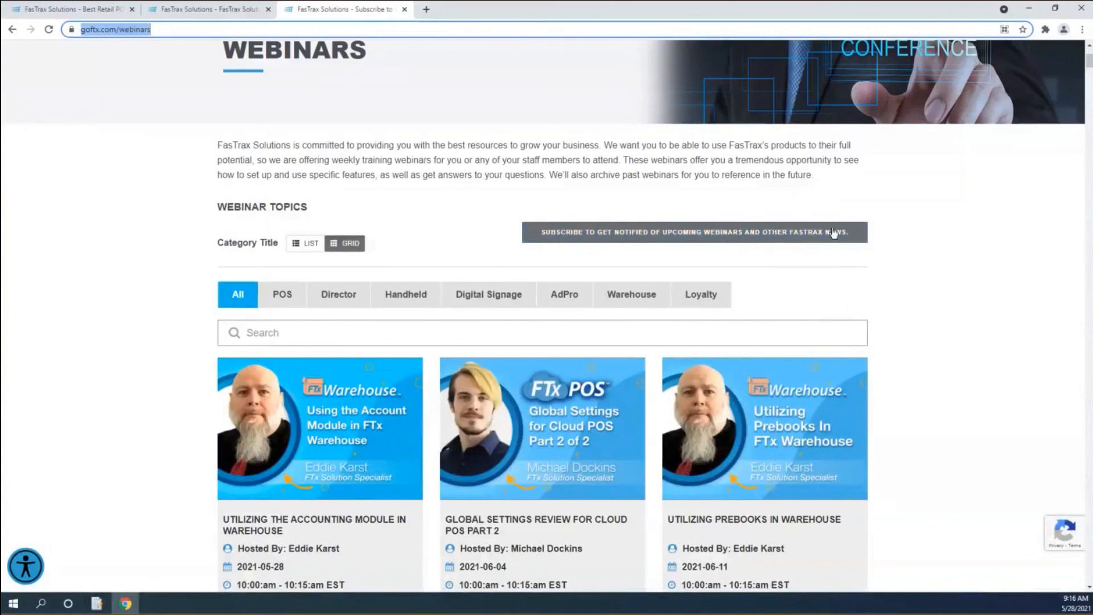
pyautogui.scroll(-8, 803, 257)
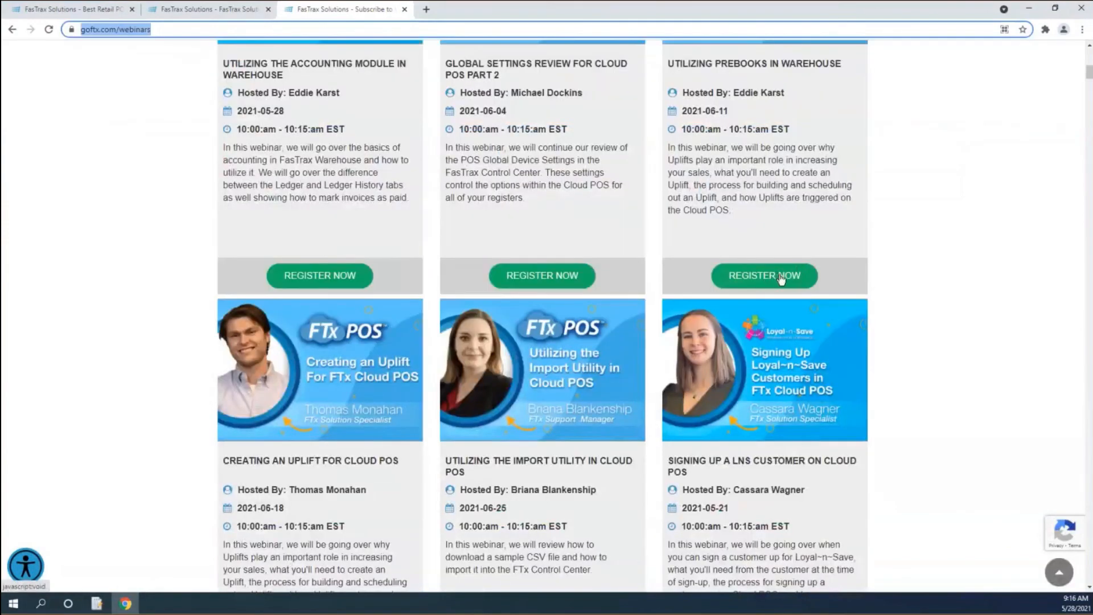
pyautogui.scroll(-5, 627, 254)
pyautogui.scroll(-4, 611, 338)
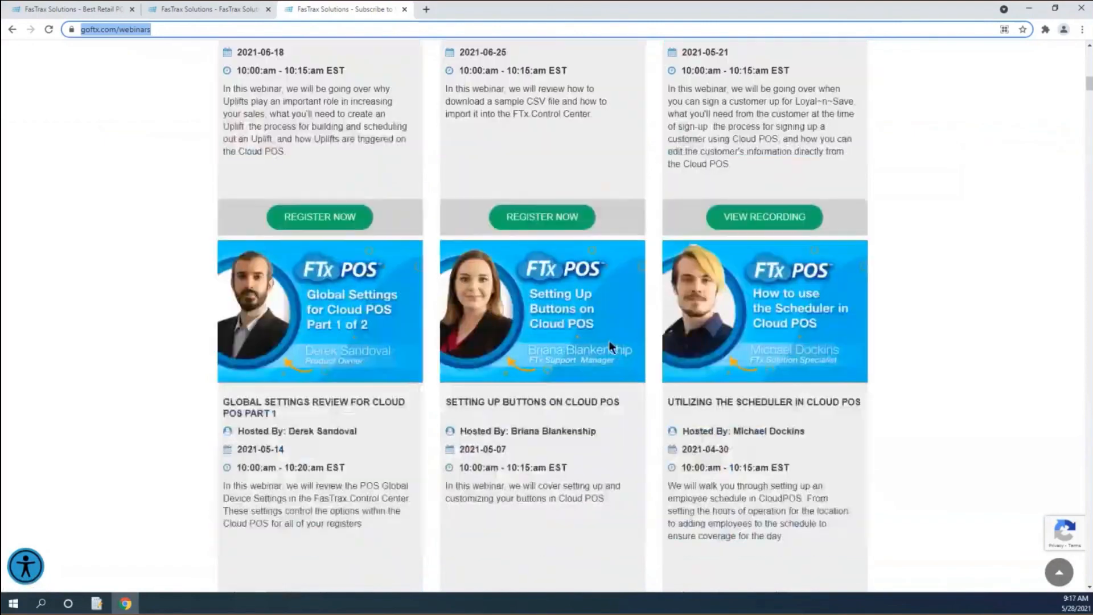
pyautogui.scroll(-4, 610, 340)
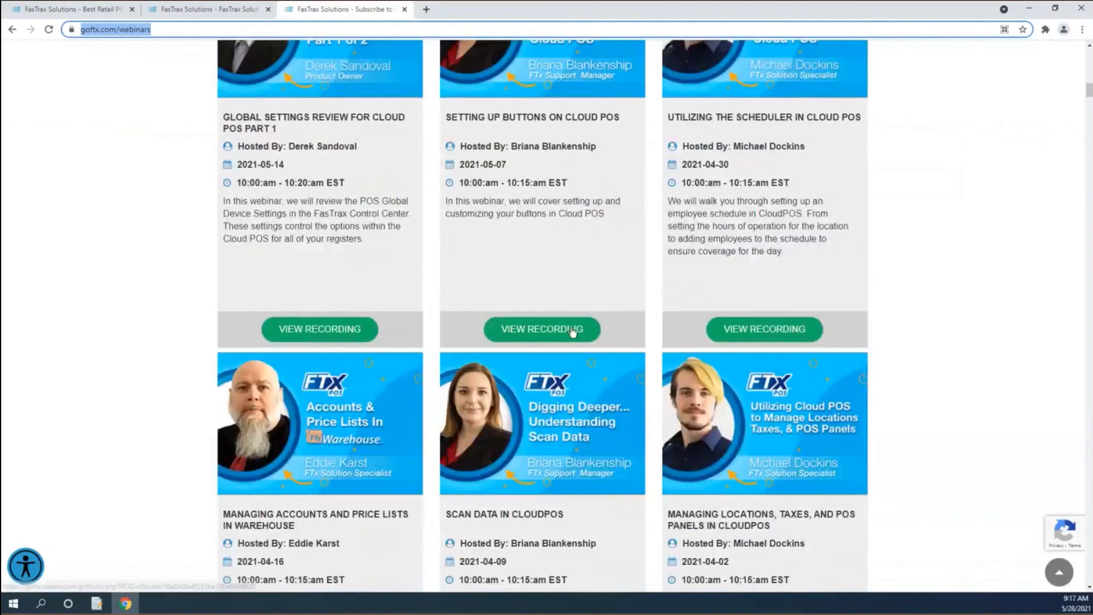